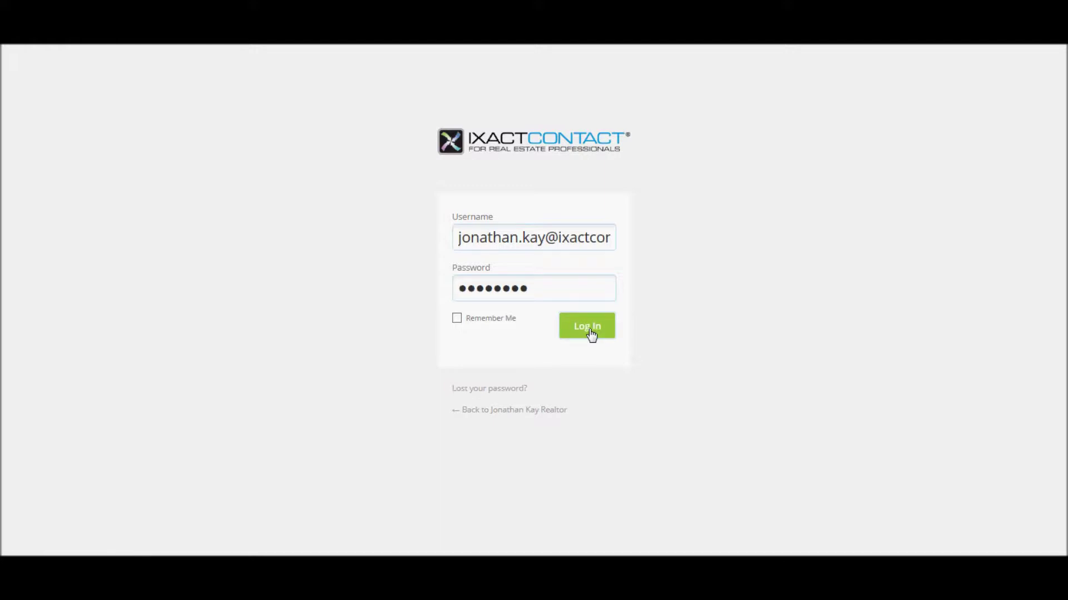
# Log in to the IXACT Contact agent website account with the username and password.
pyautogui.click(591, 334)
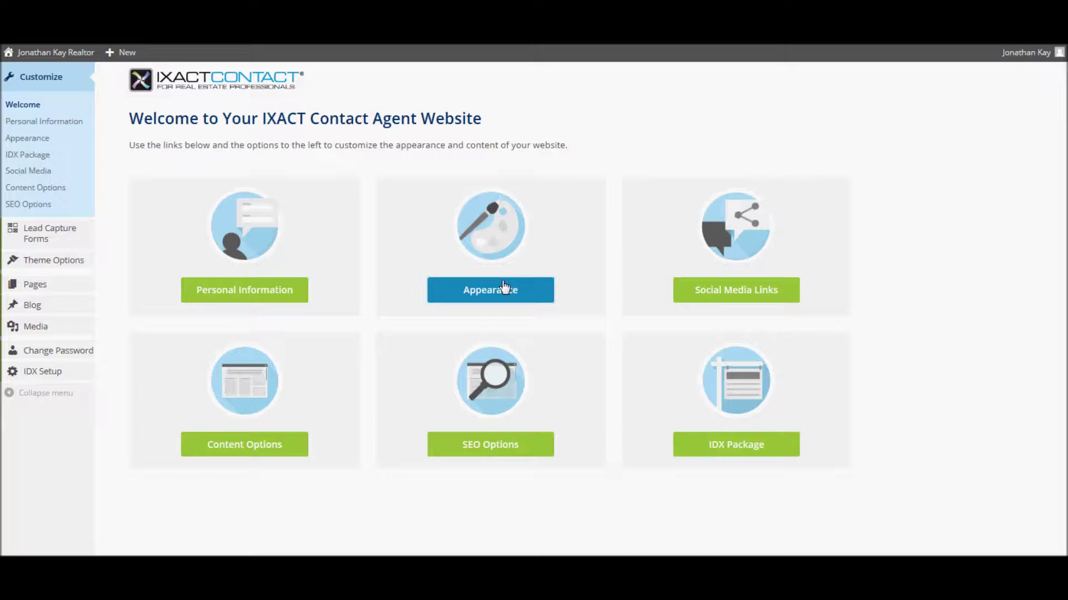
pyautogui.click(257, 295)
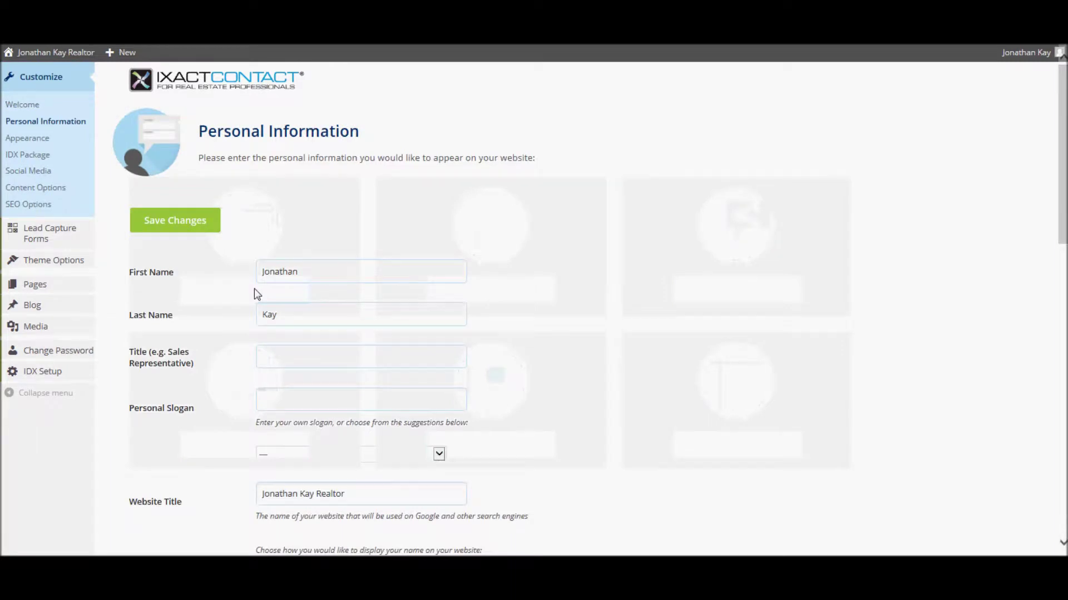
pyautogui.click(330, 270)
pyautogui.click(351, 490)
pyautogui.scroll(-8, 1058, 545)
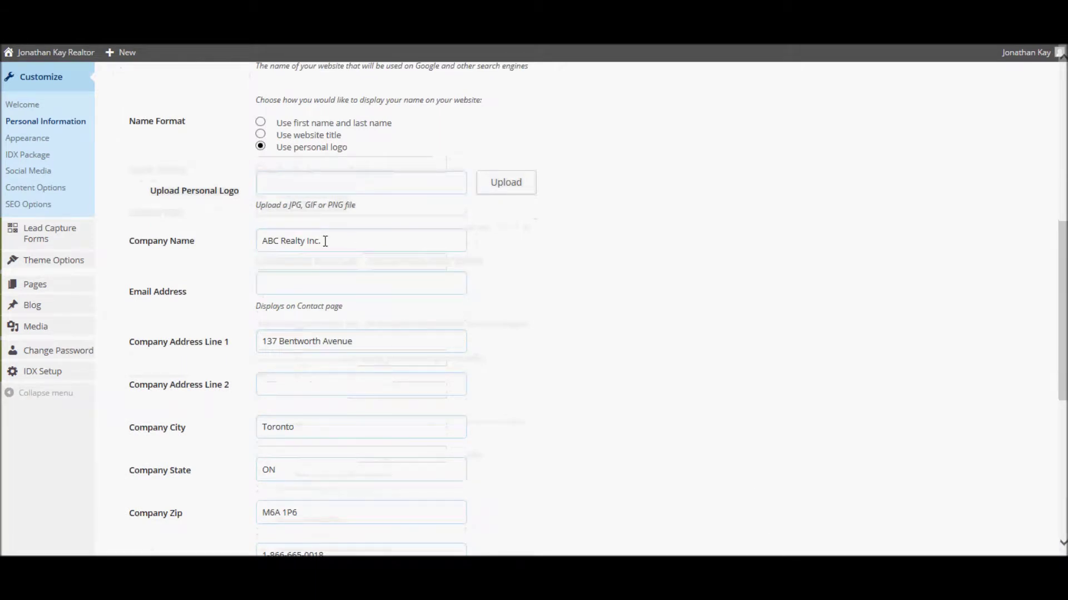
pyautogui.click(347, 342)
pyautogui.scroll(-1, 1062, 523)
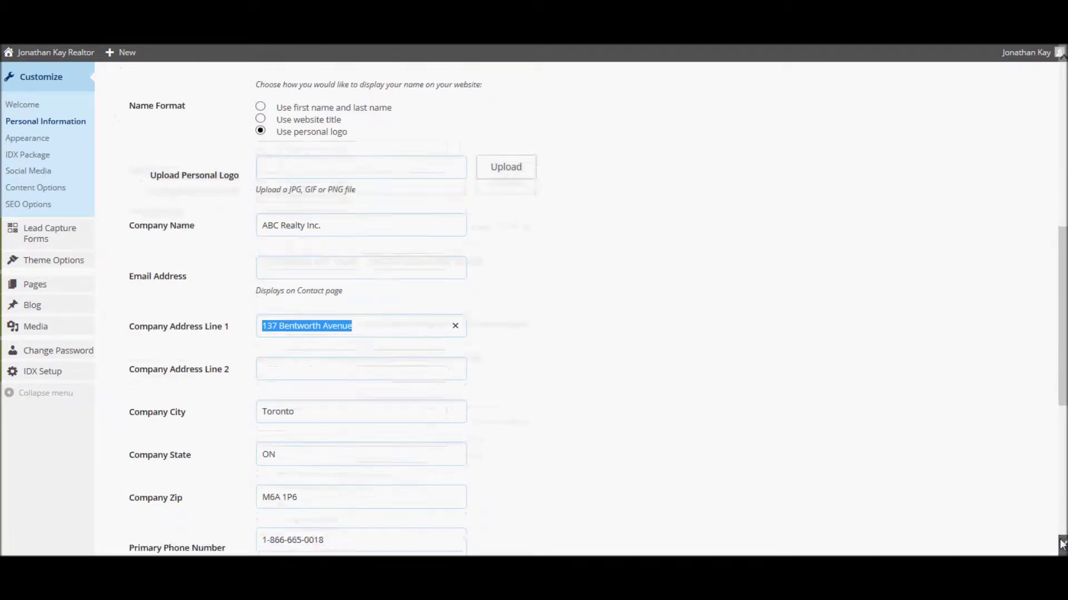
pyautogui.click(333, 490)
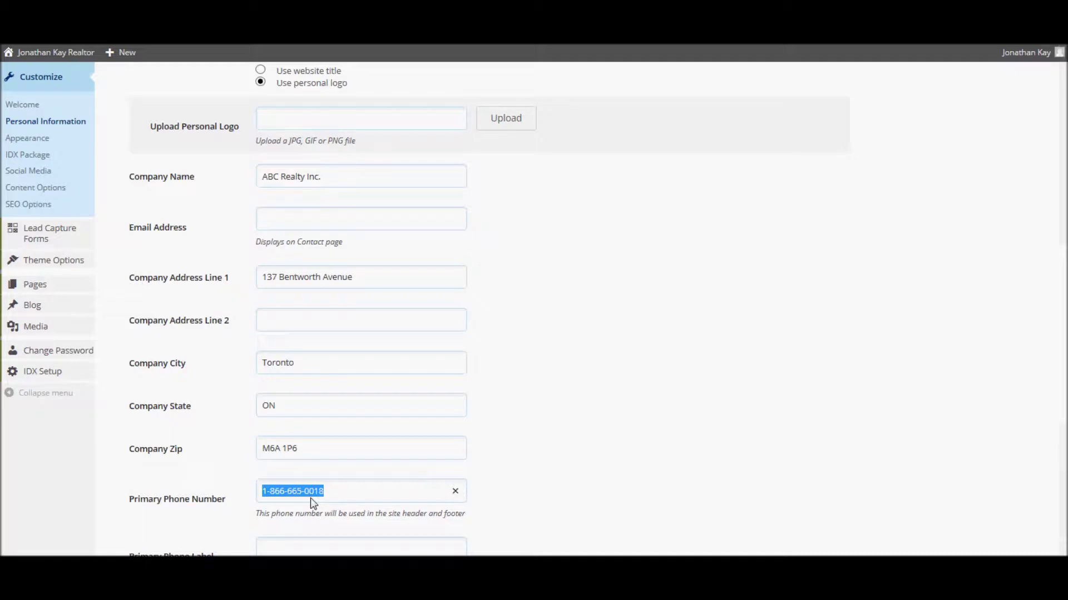
pyautogui.moveTo(1063, 383); pyautogui.dragTo(1062, 271)
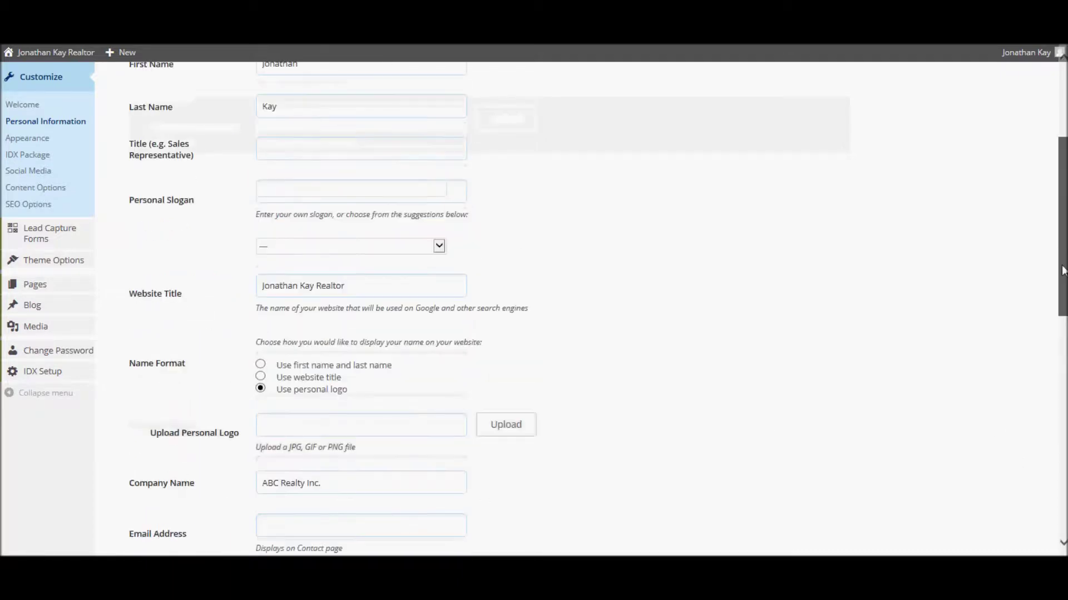
pyautogui.scroll(3, 488, 290)
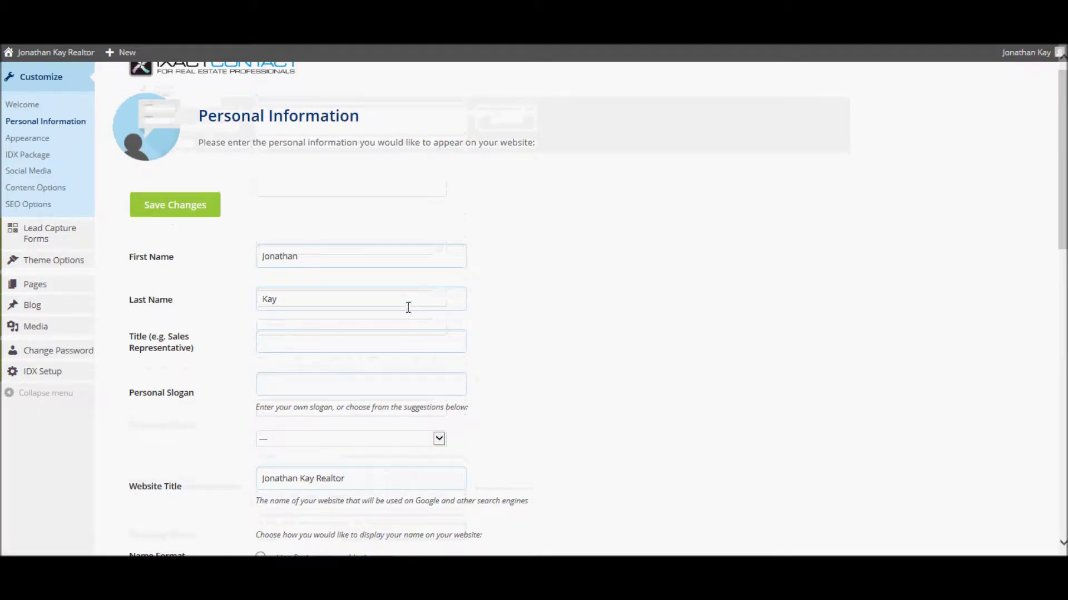
# Set the agent's title to Sales Representative.
pyautogui.click(393, 341)
pyautogui.write('Sale')
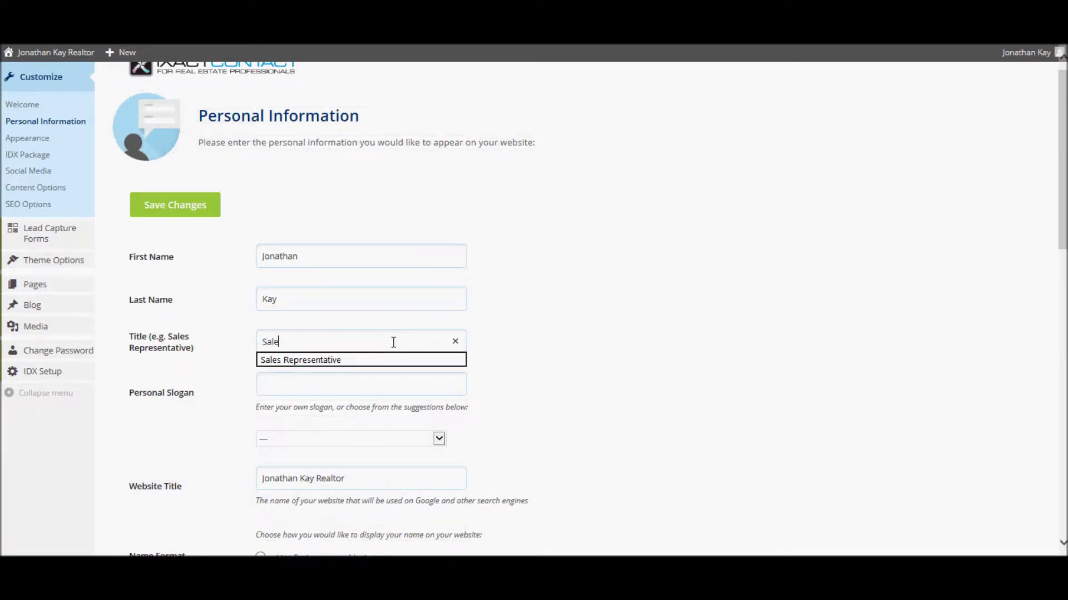
pyautogui.click(343, 360)
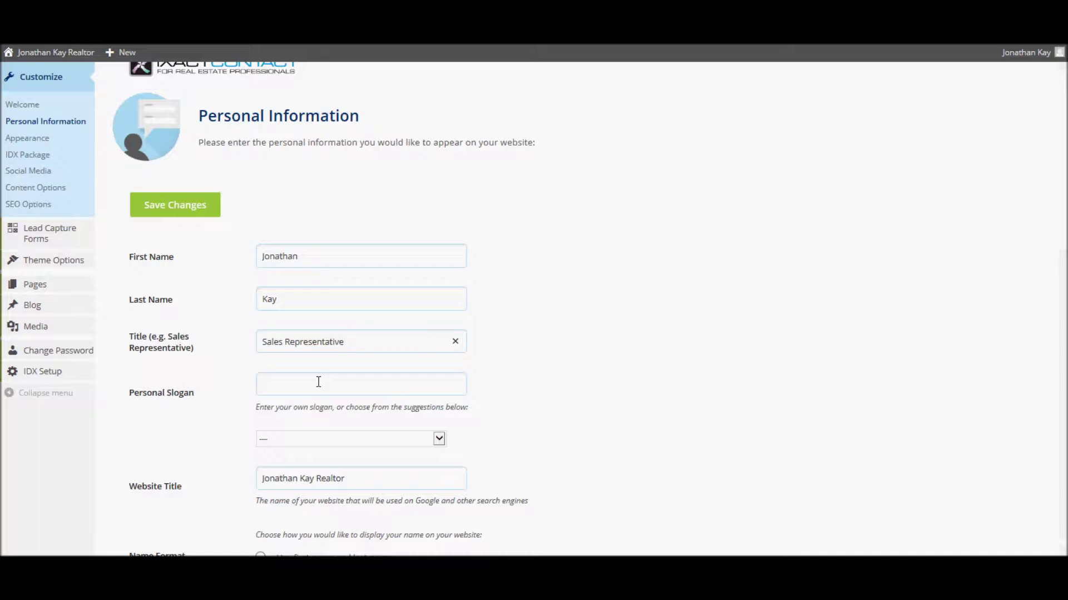
# Pick the suggested slogan 'Experience Has Its Rewards' and edit it to 'Experience Has Great Rewards'.
pyautogui.click(440, 440)
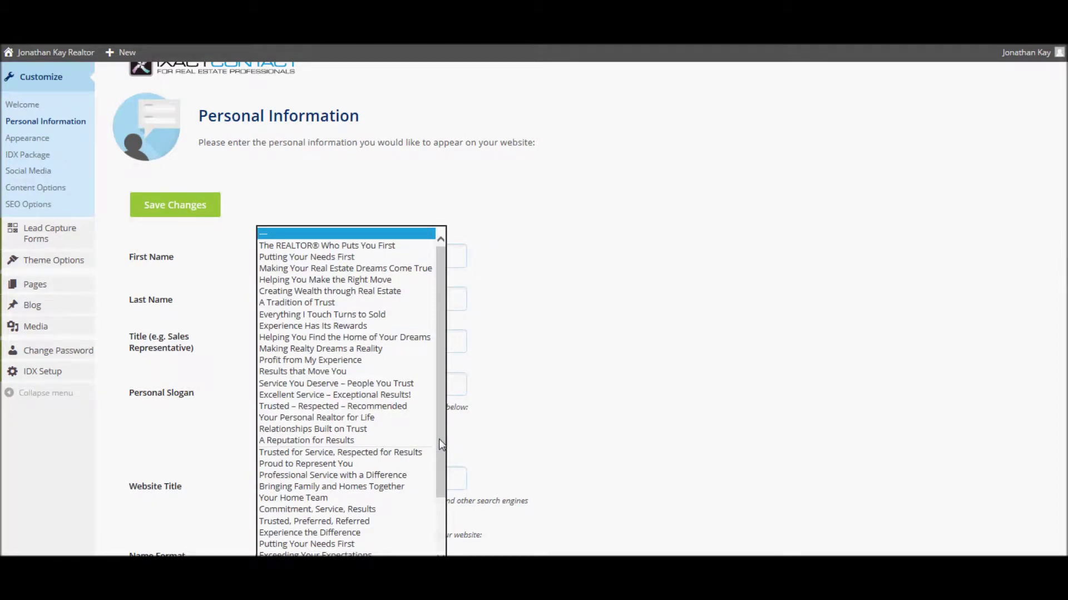
pyautogui.click(356, 331)
pyautogui.click(329, 442)
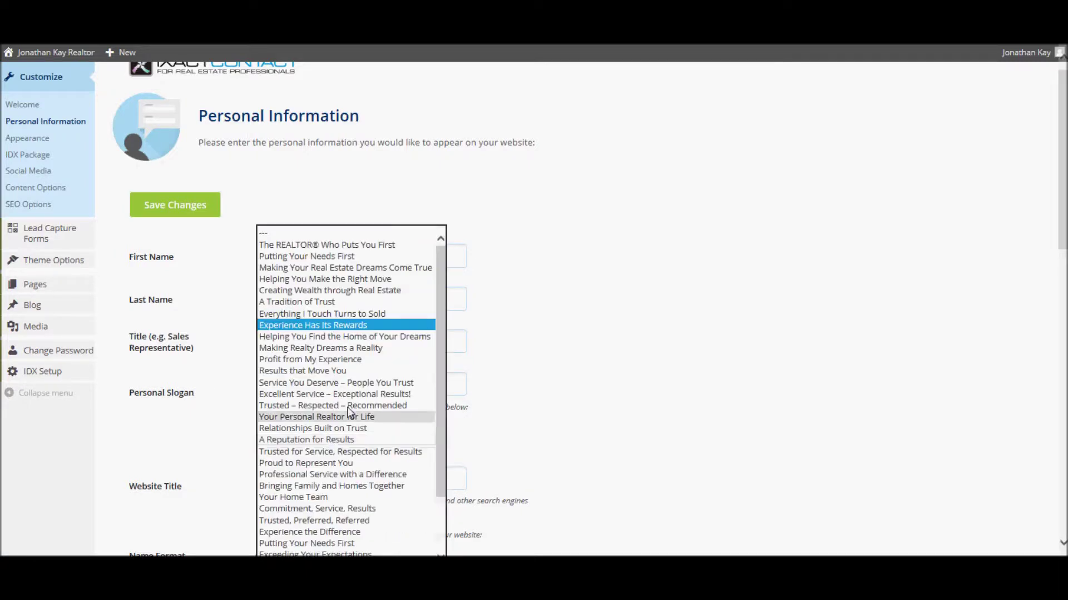
pyautogui.click(493, 362)
pyautogui.click(343, 385)
pyautogui.press('Left')
pyautogui.press('Left')
pyautogui.press('Left')
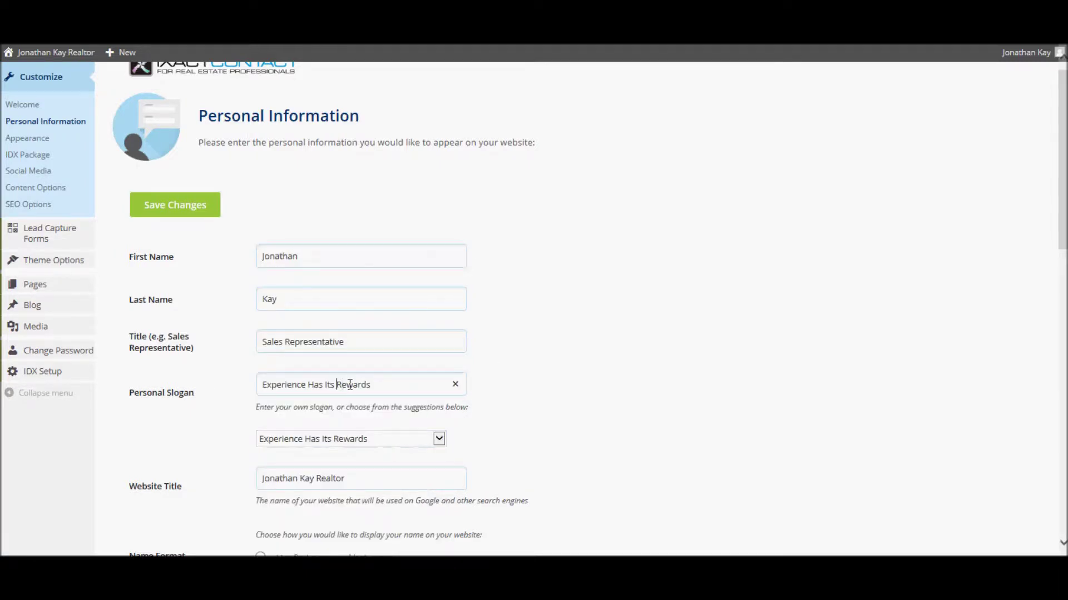
pyautogui.press('BackSpace')
pyautogui.press('BackSpace')
pyautogui.press('BackSpace')
pyautogui.write('Great')
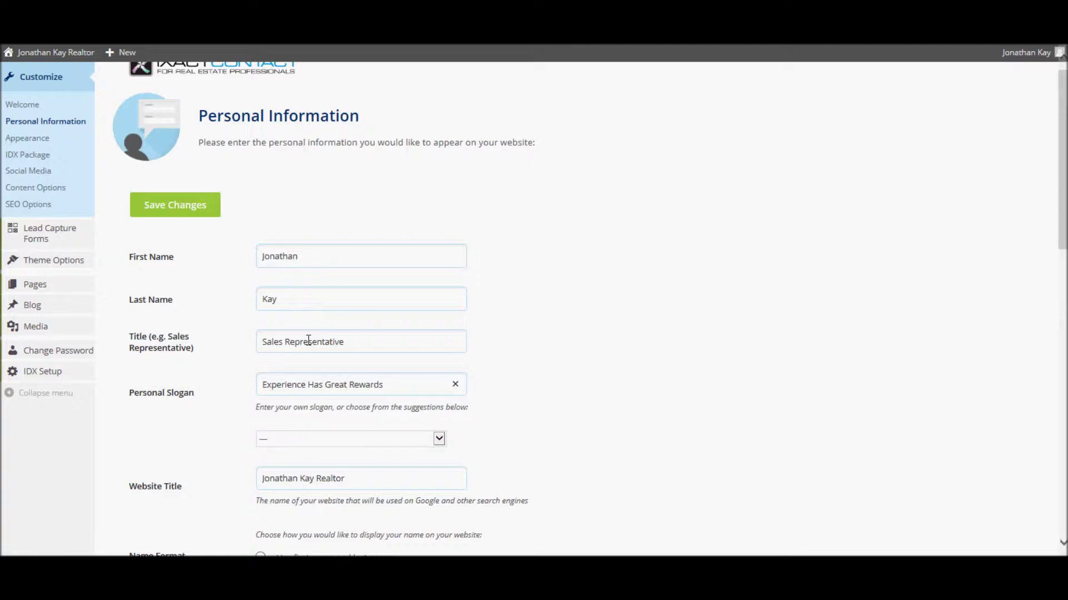
pyautogui.scroll(-4, 1062, 548)
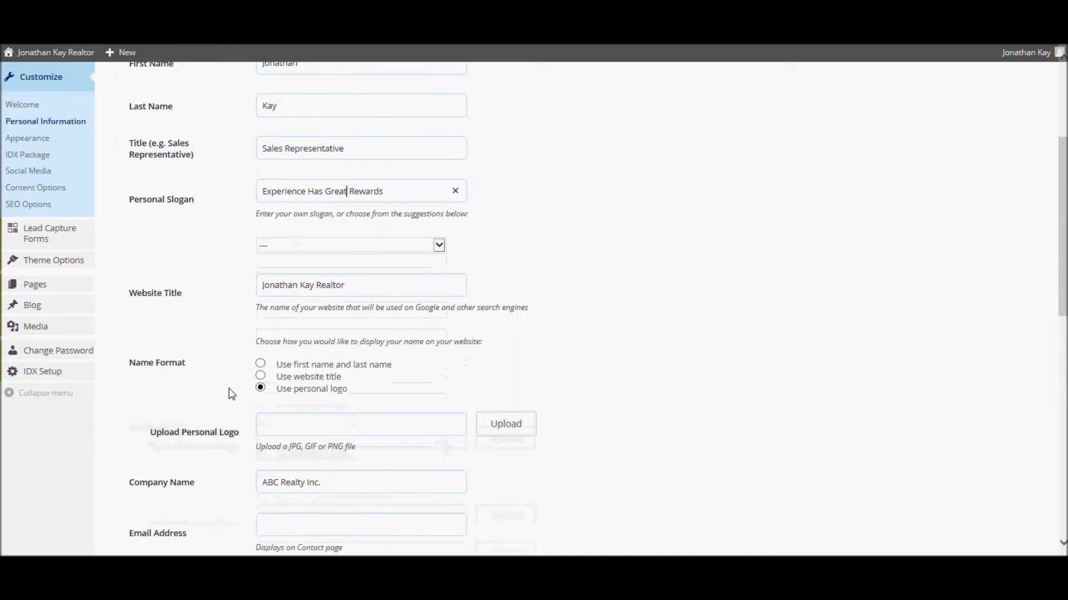
pyautogui.click(261, 366)
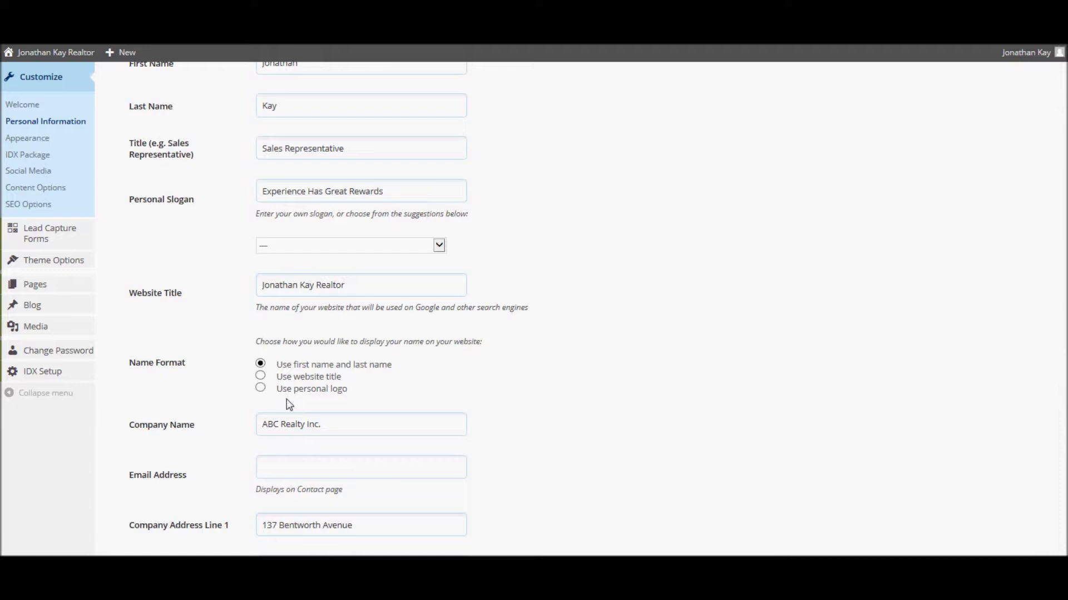
pyautogui.click(260, 389)
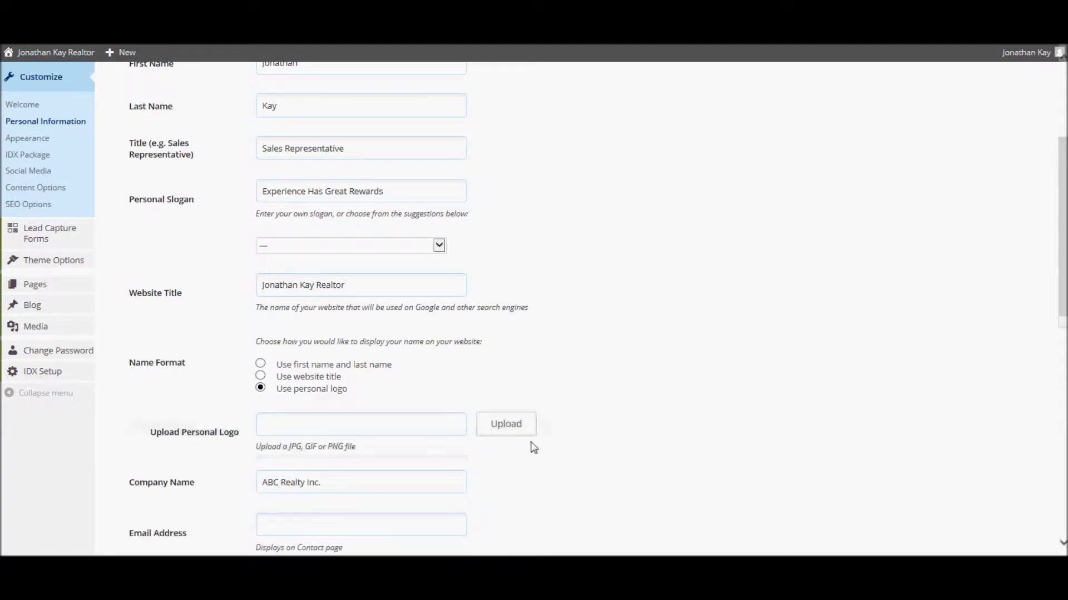
# Upload the agent's personal logo JPG (576 × 165) from the computer for the personal logo.
pyautogui.click(501, 430)
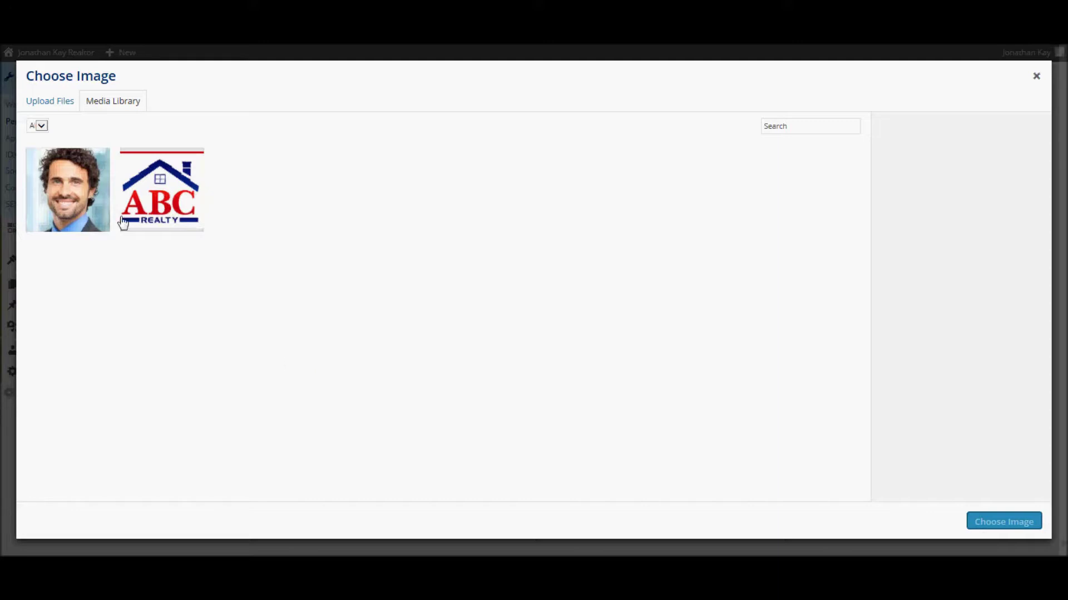
pyautogui.click(57, 104)
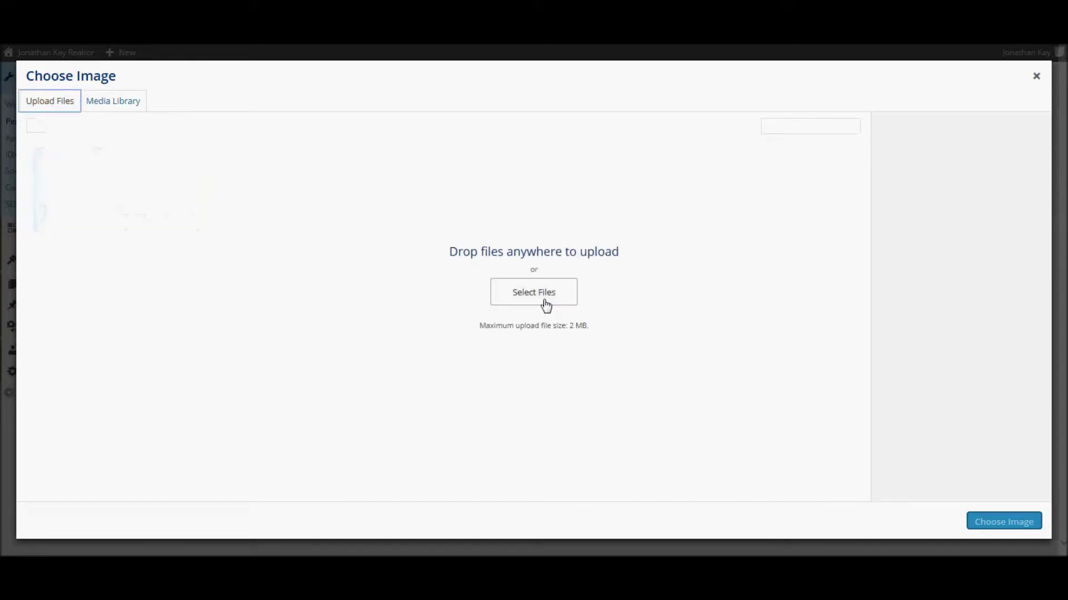
pyautogui.click(545, 305)
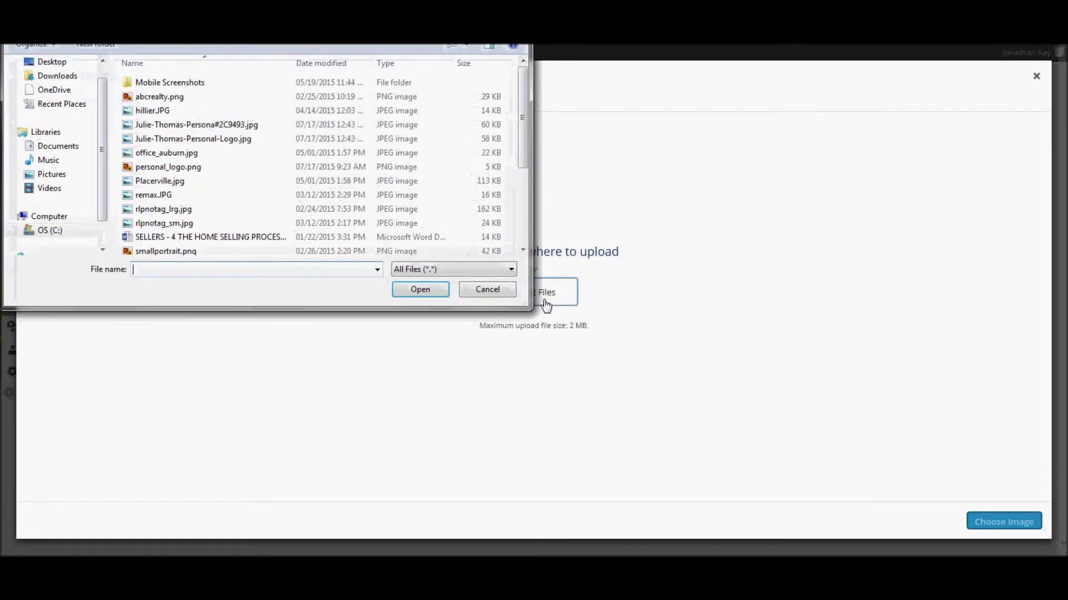
pyautogui.click(195, 142)
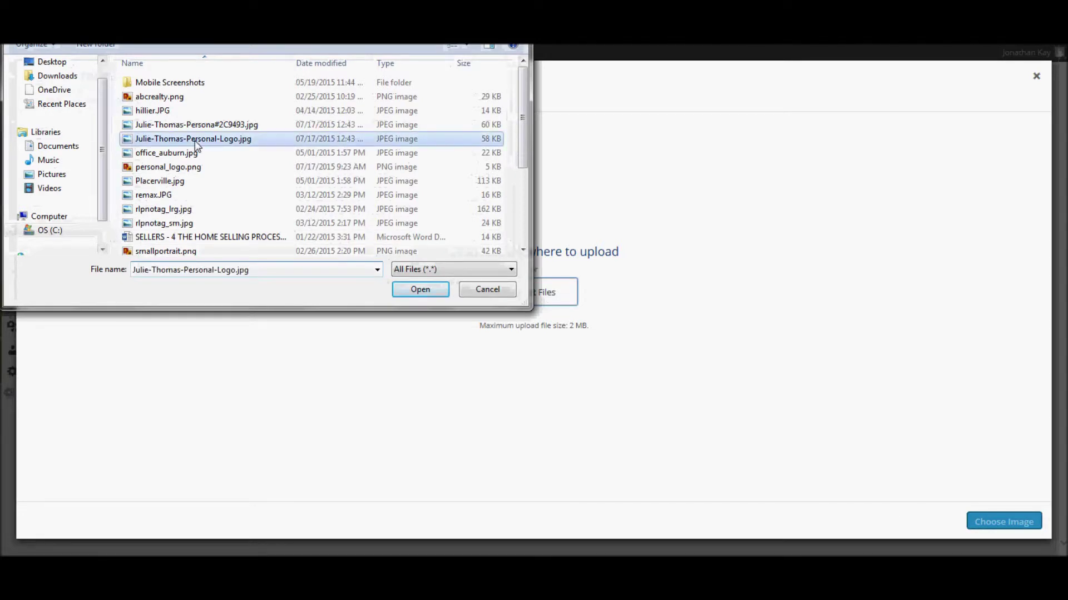
pyautogui.click(420, 291)
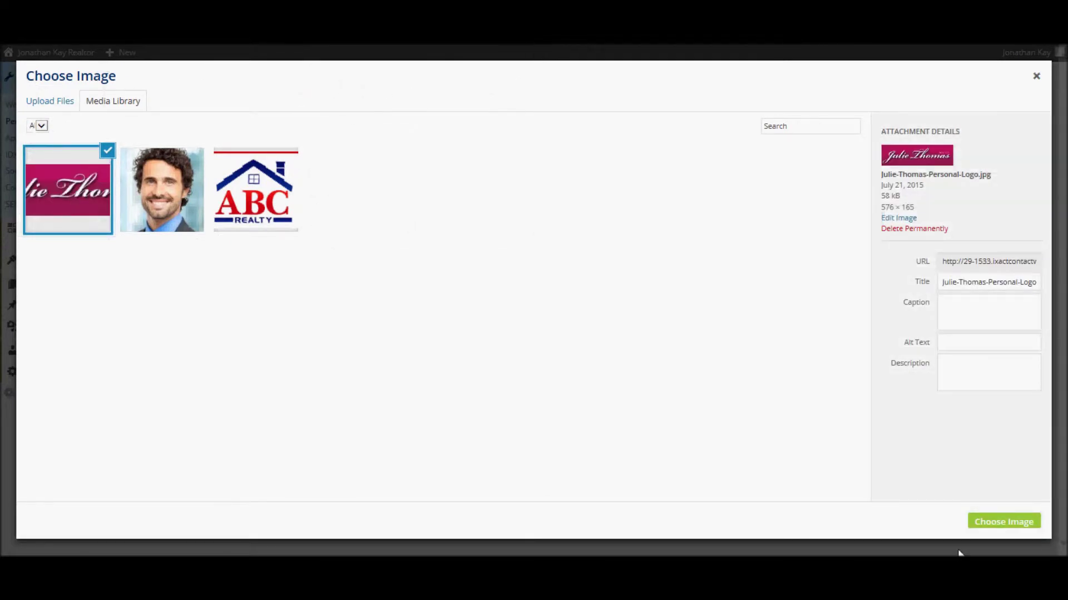
pyautogui.click(1003, 522)
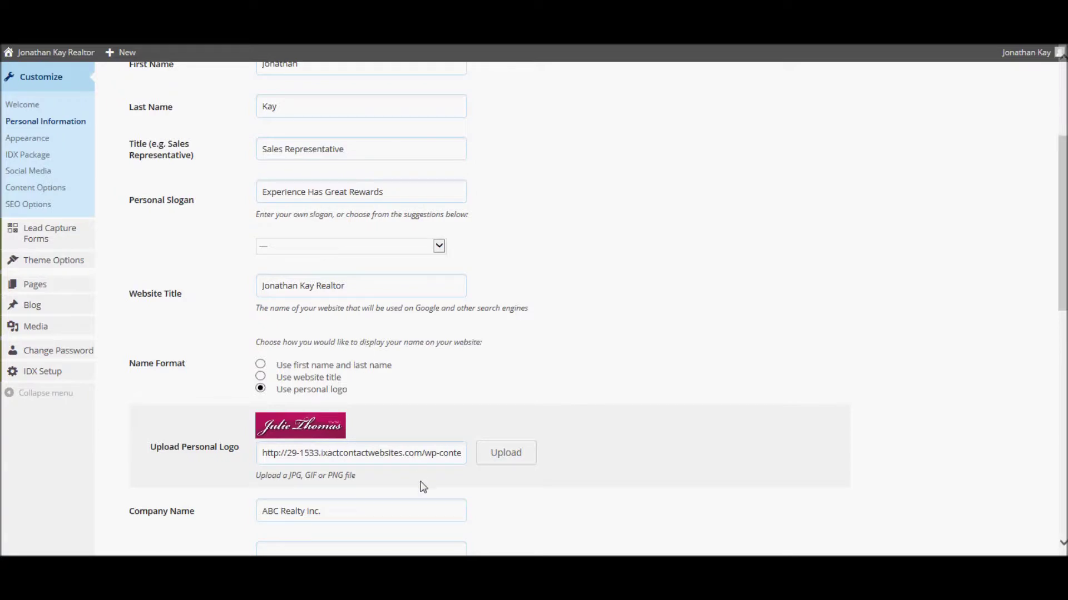
pyautogui.tripleClick(342, 514)
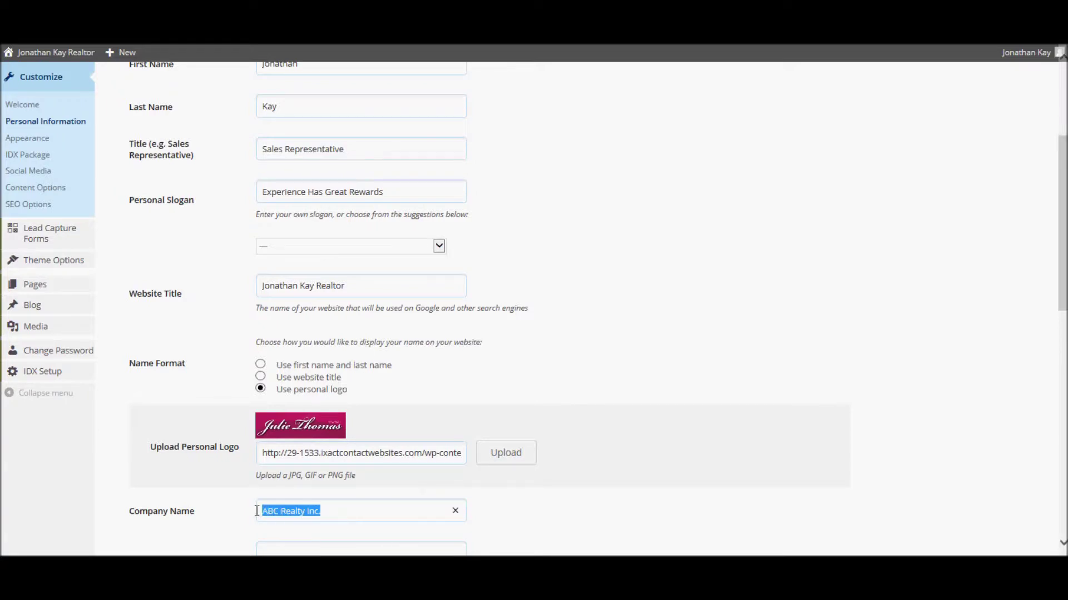
pyautogui.scroll(-6, 1063, 549)
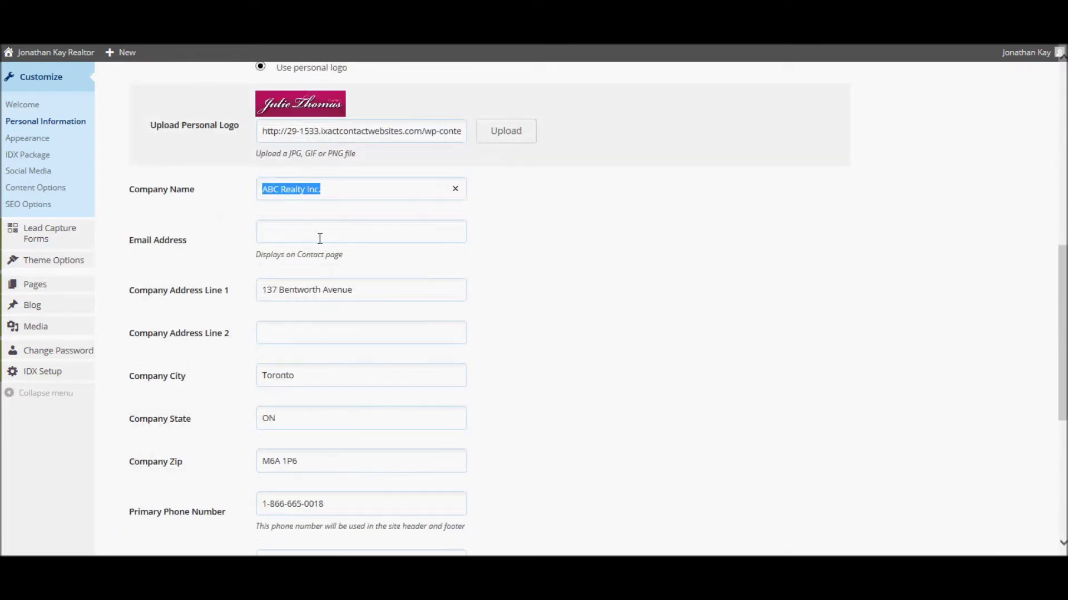
pyautogui.click(319, 236)
pyautogui.tripleClick(358, 290)
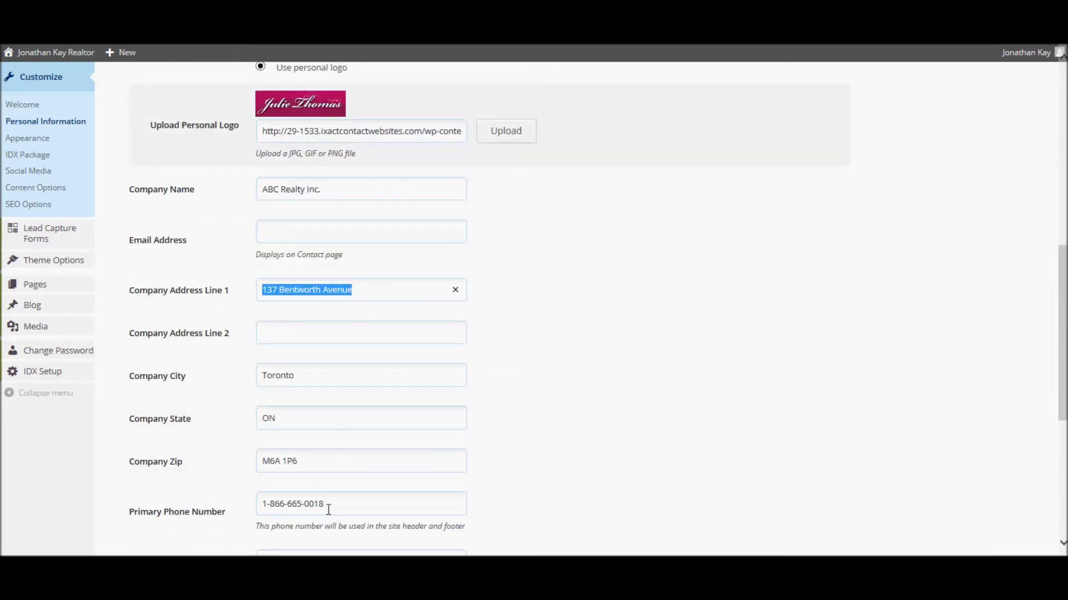
pyautogui.scroll(-5, 1063, 542)
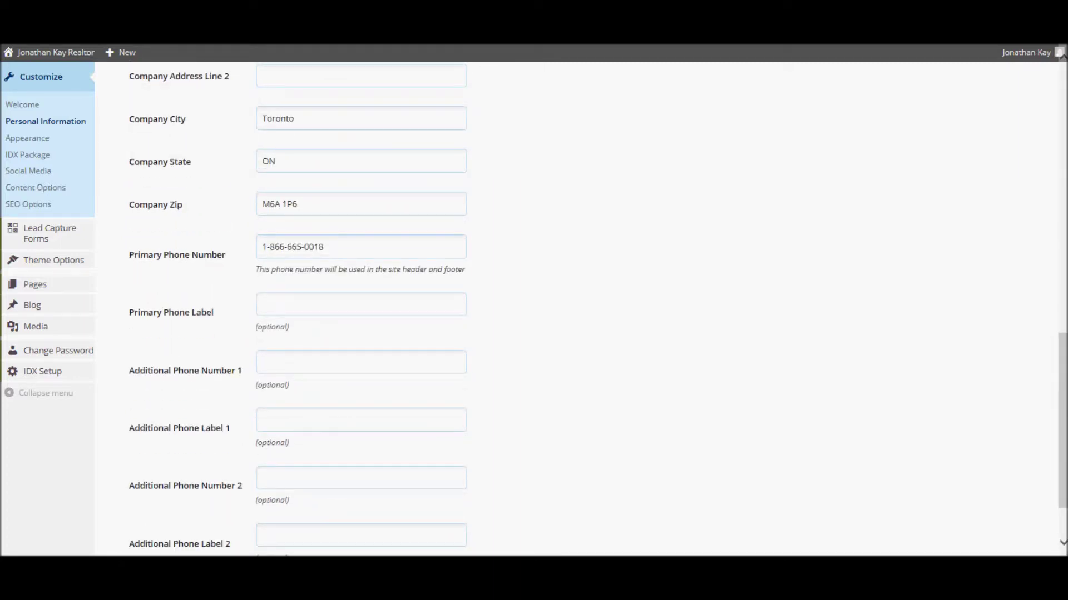
pyautogui.scroll(-2, 361, 419)
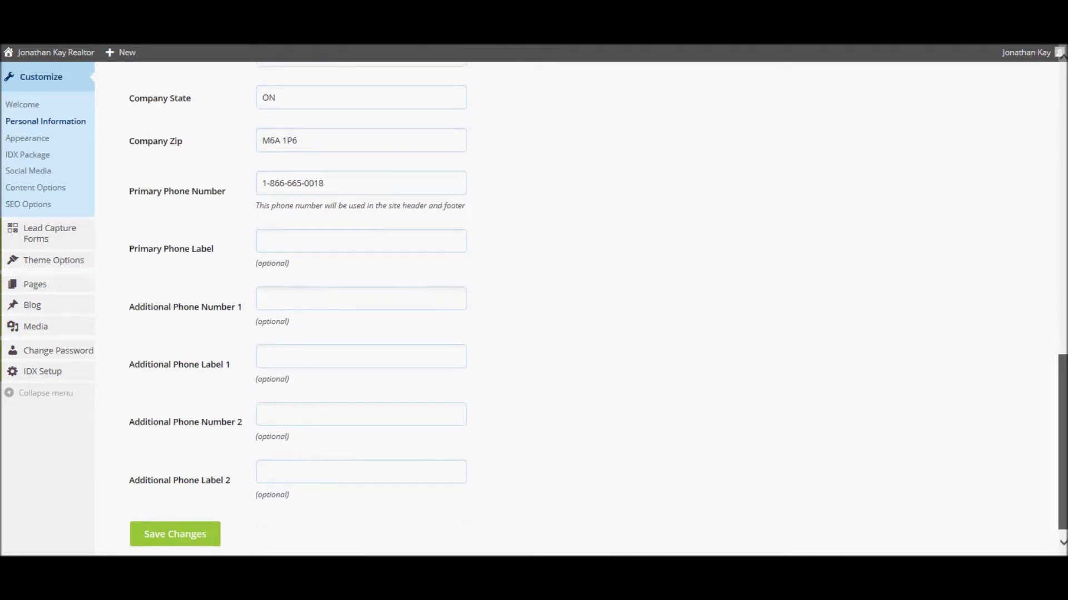
pyautogui.scroll(8, 300, 470)
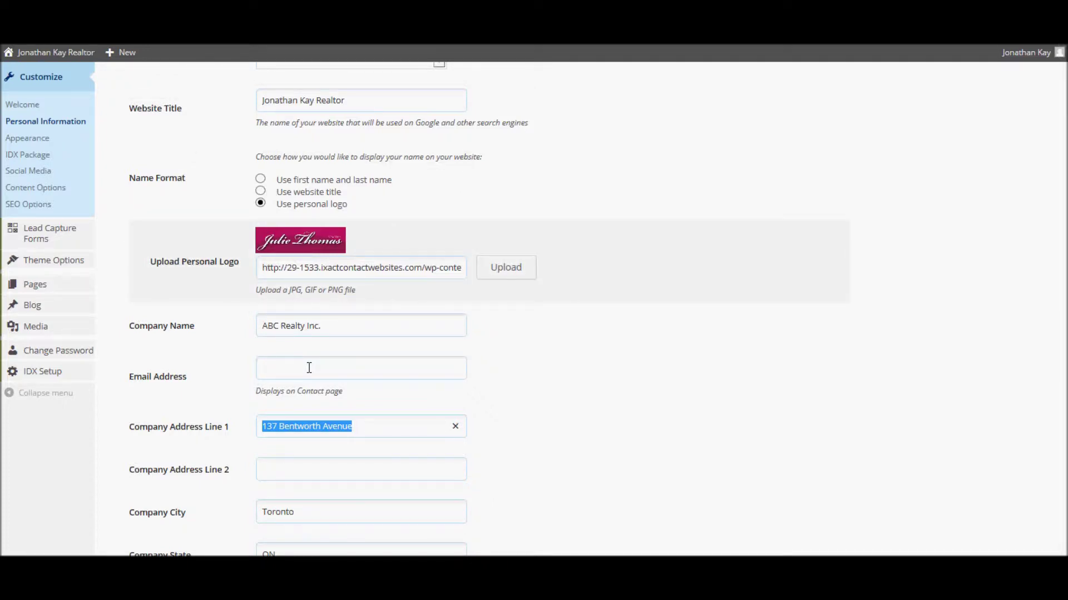
# Fill in the agent's email address and label the primary phone Office.
pyautogui.click(309, 368)
pyautogui.write('jon')
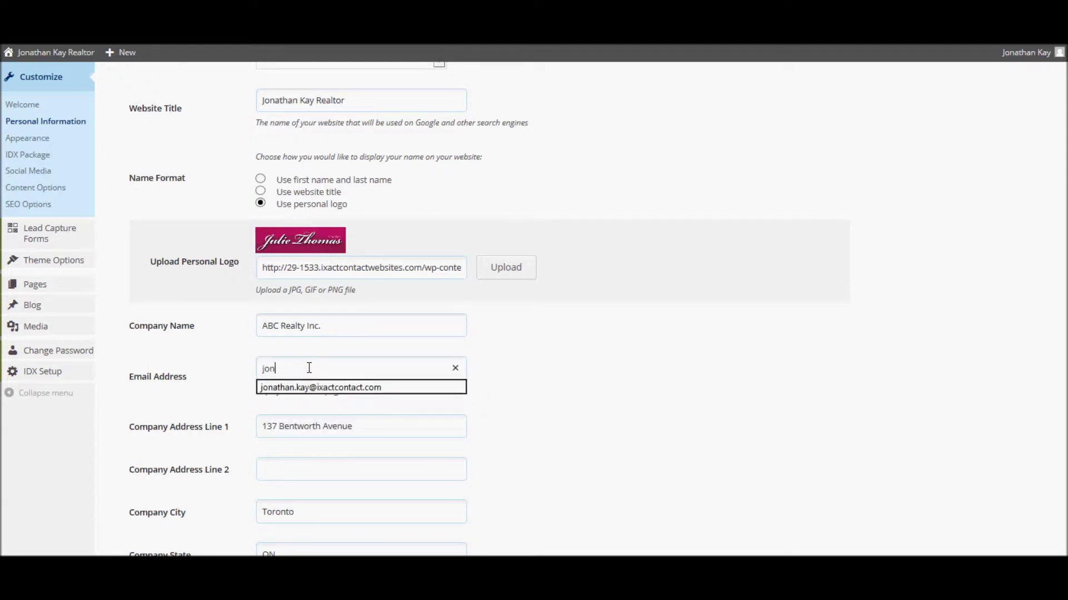
pyautogui.press('Tab')
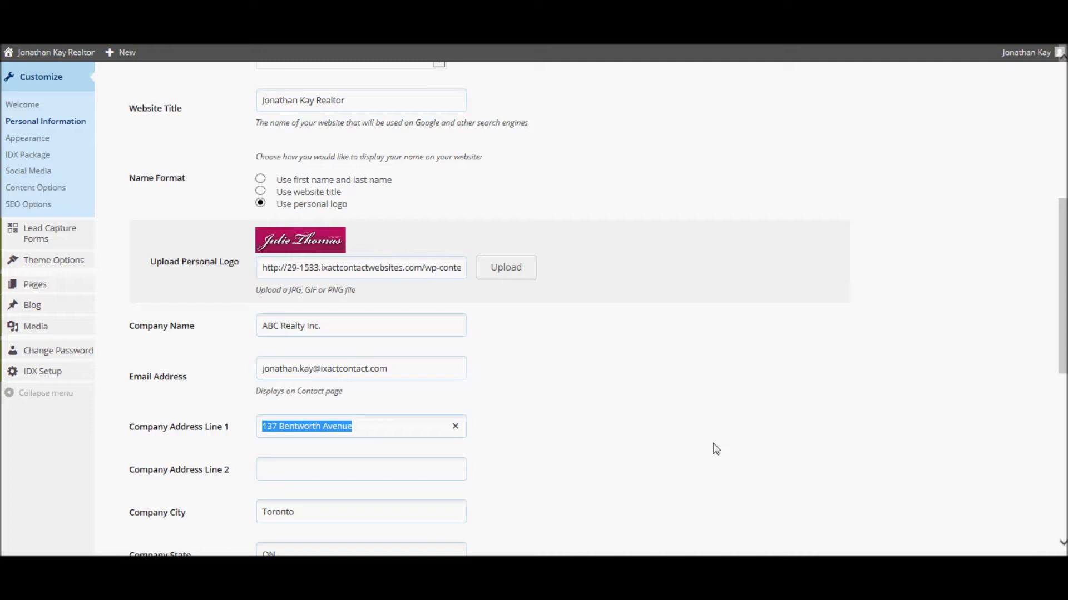
pyautogui.scroll(-5, 362, 323)
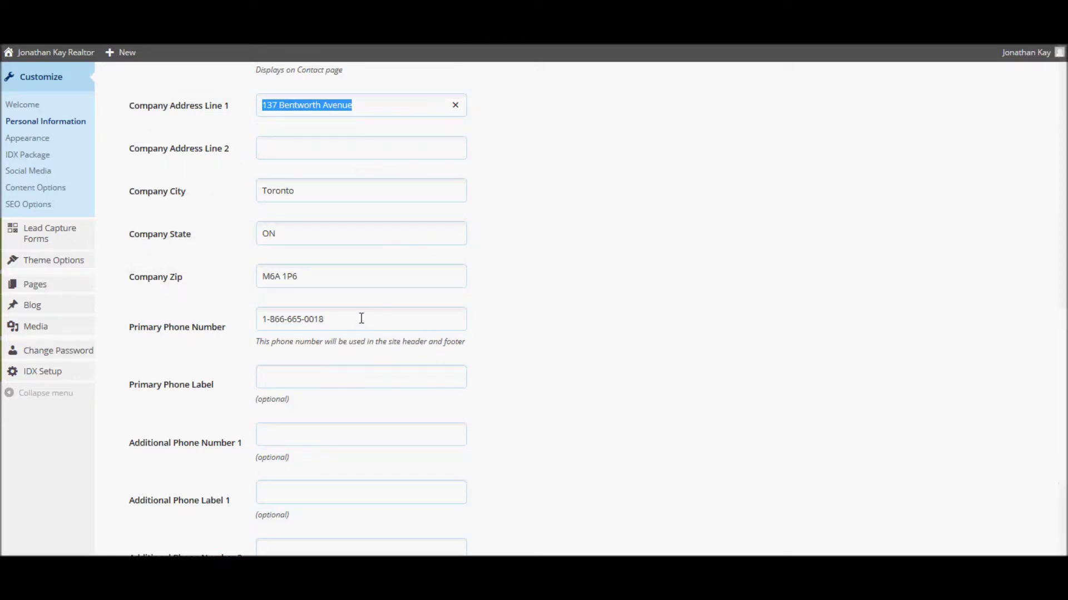
pyautogui.click(362, 319)
pyautogui.click(333, 376)
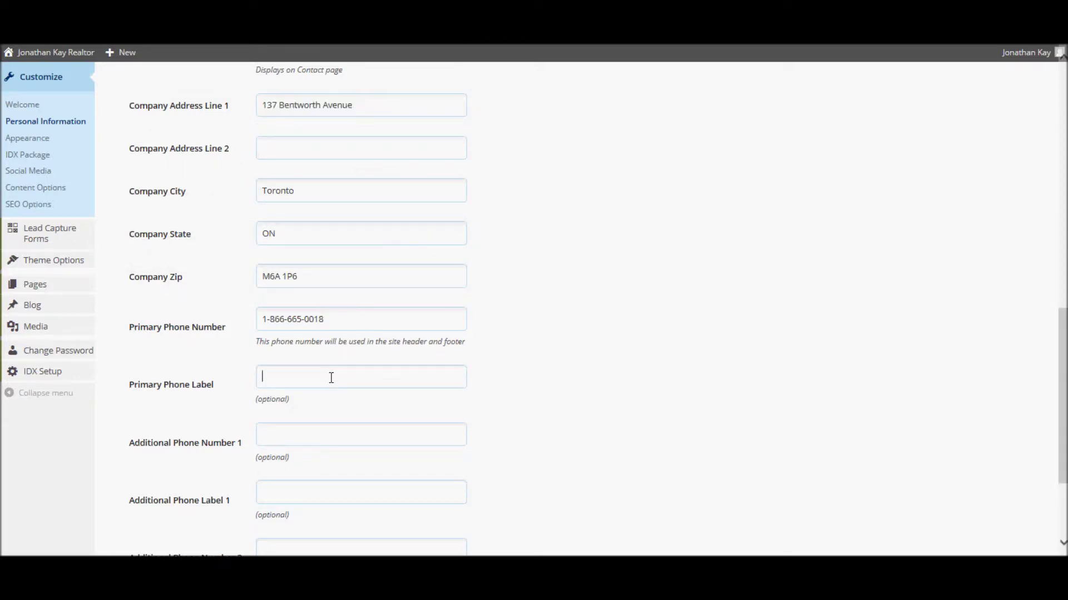
pyautogui.write('Office')
# Add an additional phone number labelled Cell and save the personal information.
pyautogui.click(331, 437)
pyautogui.write('416')
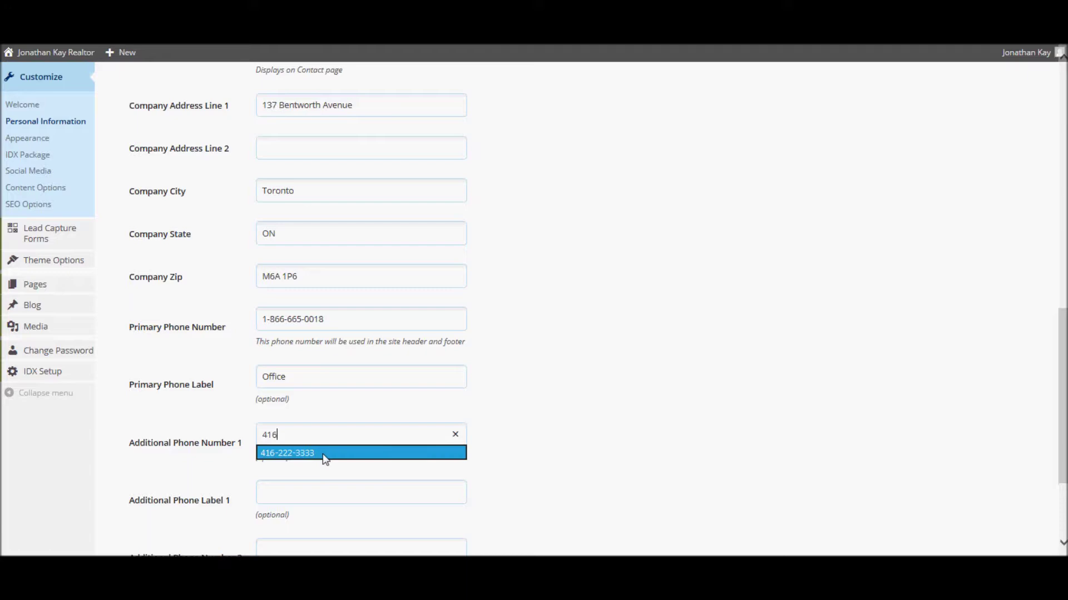
pyautogui.press('Return')
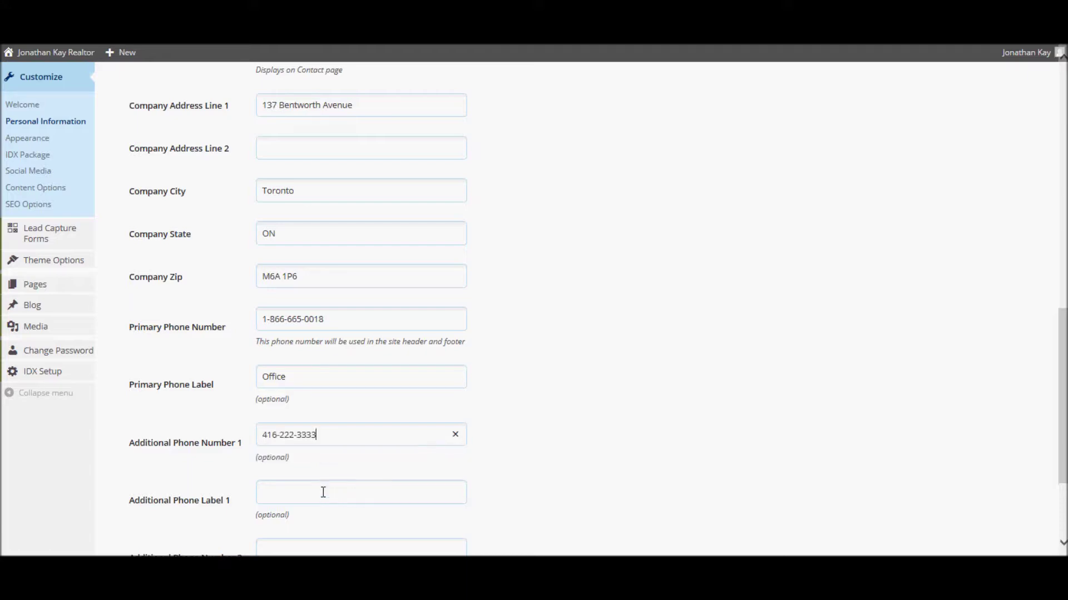
pyautogui.write('Cell')
pyautogui.scroll(-2, 929, 501)
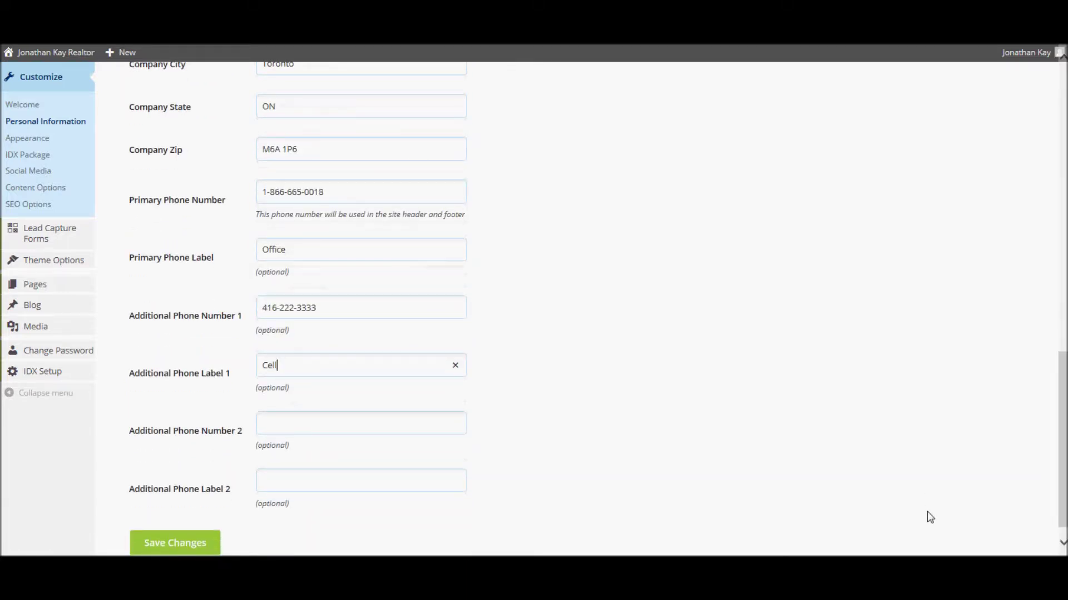
pyautogui.click(172, 544)
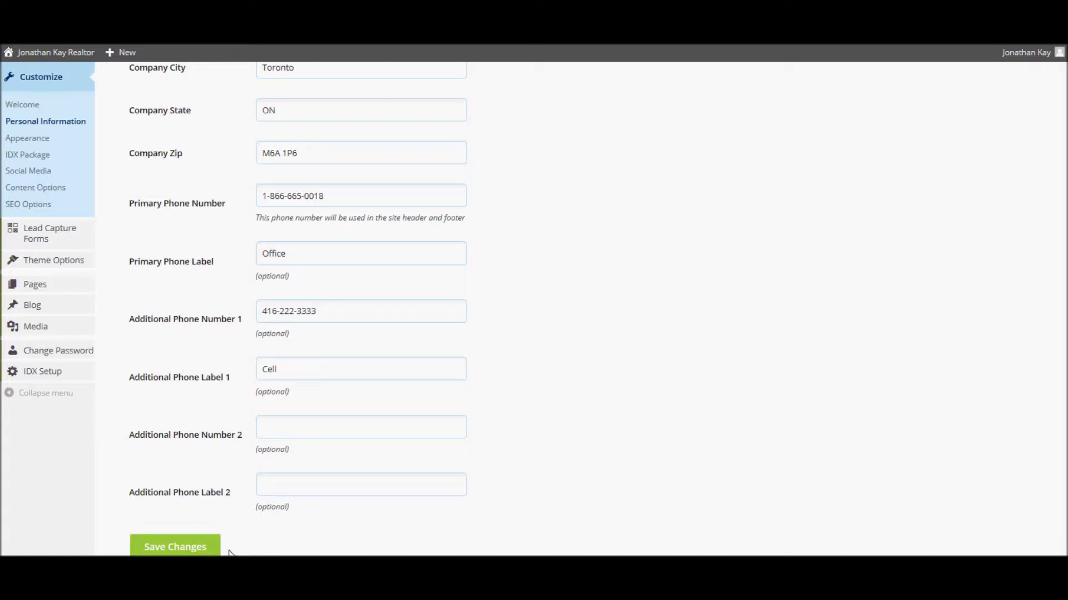
pyautogui.moveTo(48, 58)
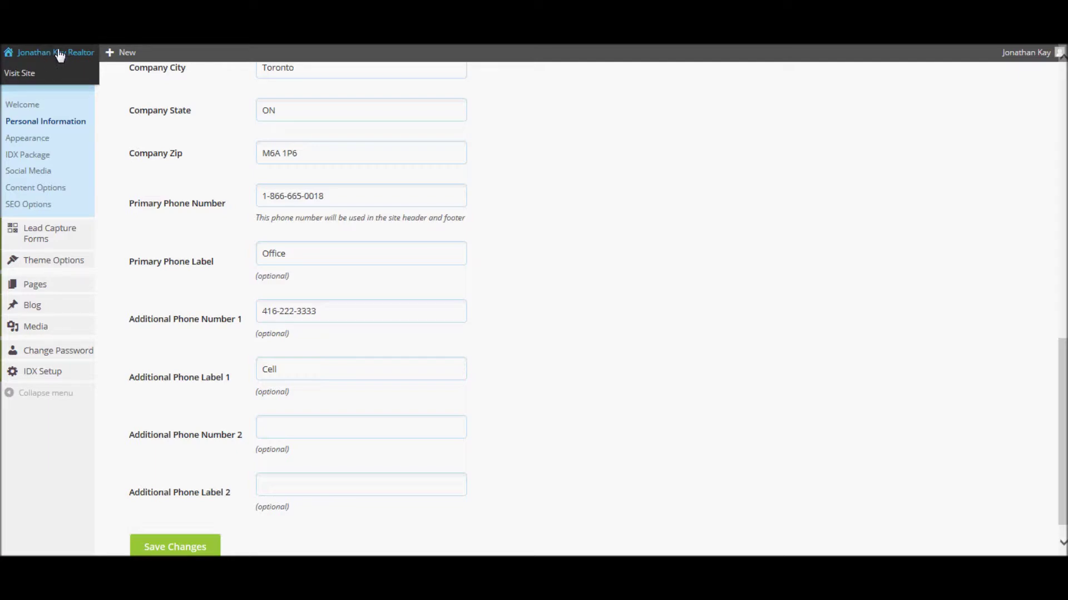
# Visit the live site's Contact page to check the Office, Cell, email and address details.
pyautogui.click(60, 56)
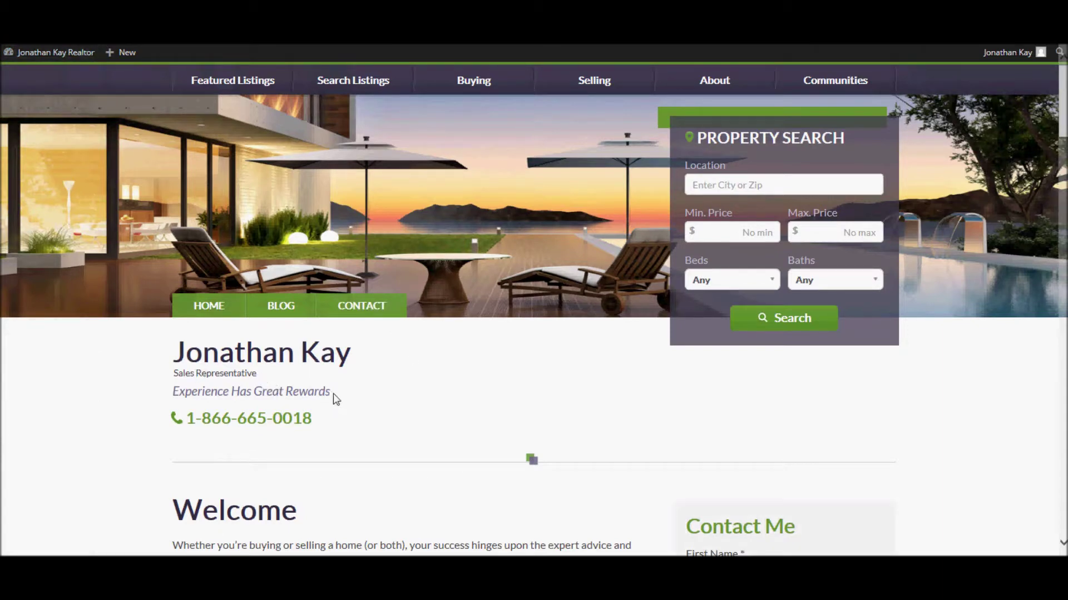
pyautogui.click(362, 308)
pyautogui.moveTo(1061, 189); pyautogui.dragTo(1061, 259)
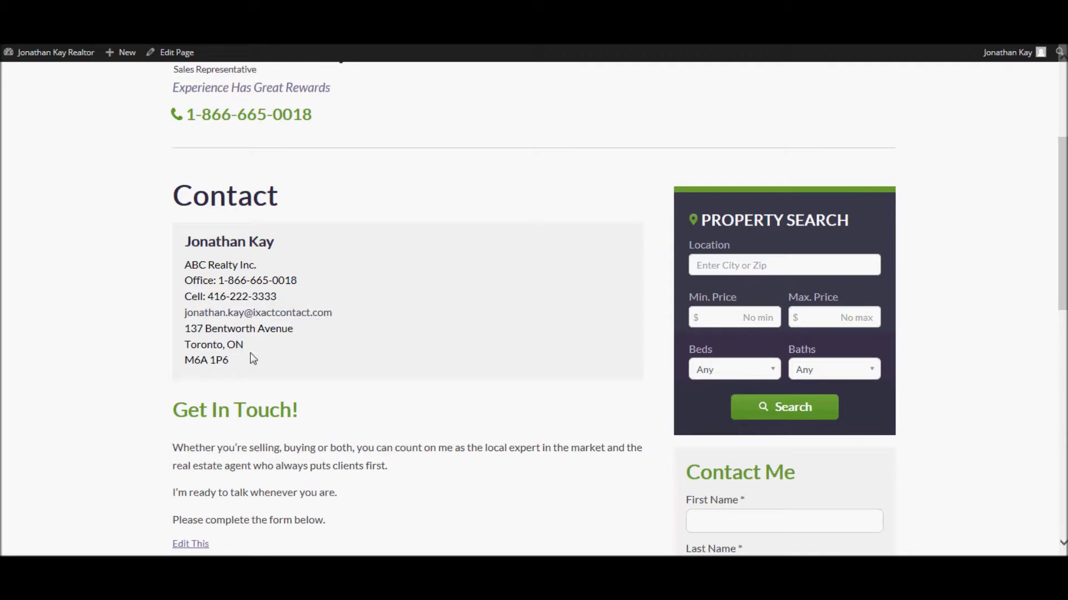
pyautogui.moveTo(49, 59)
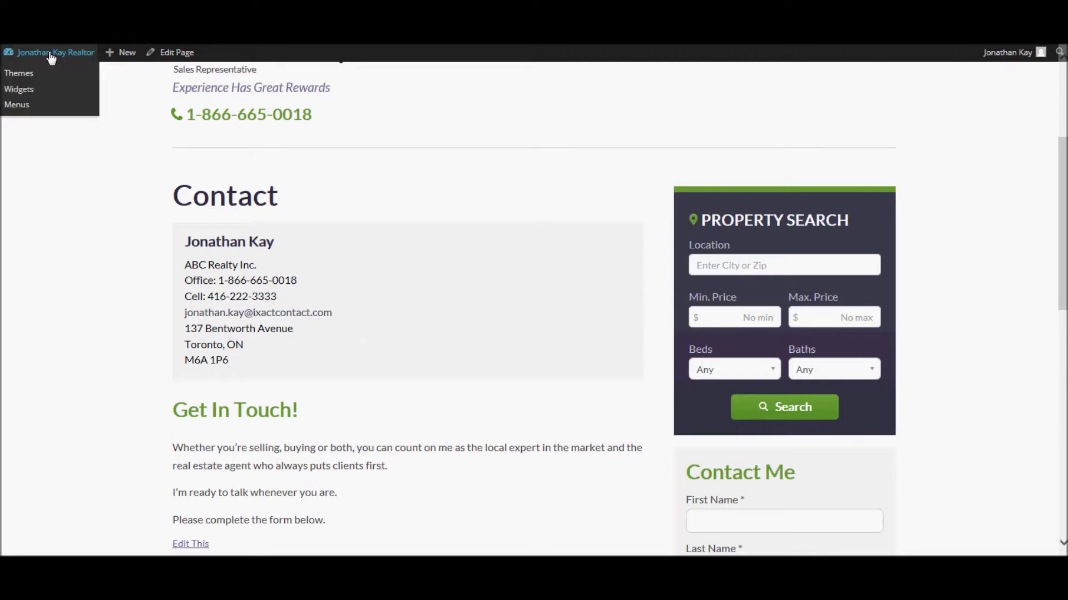
# In the Appearance settings, try a few palettes and settle on the Eggplant colour palette.
pyautogui.click(49, 56)
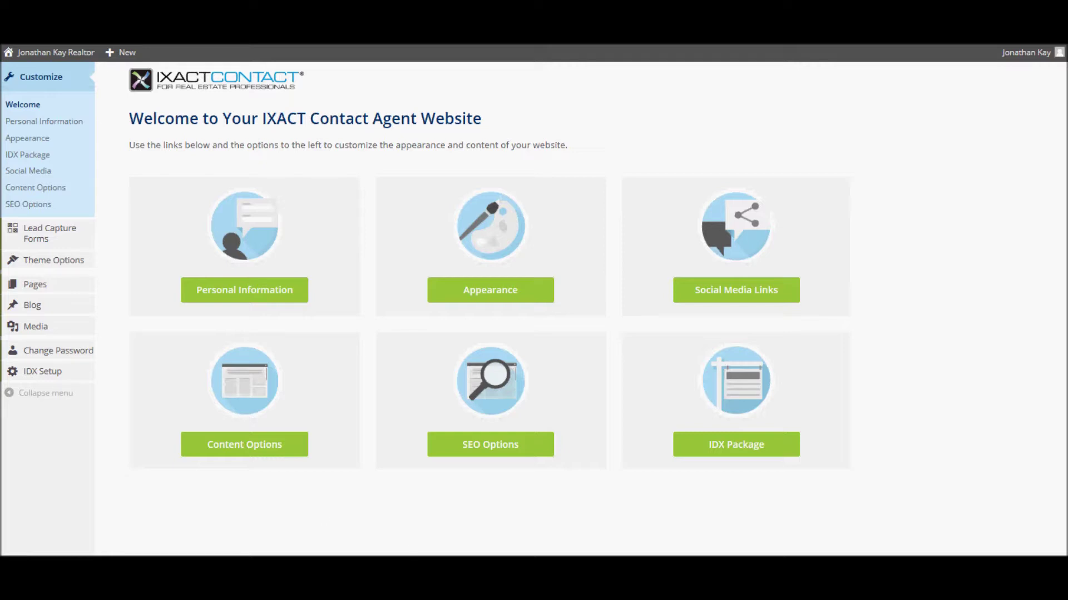
pyautogui.click(497, 298)
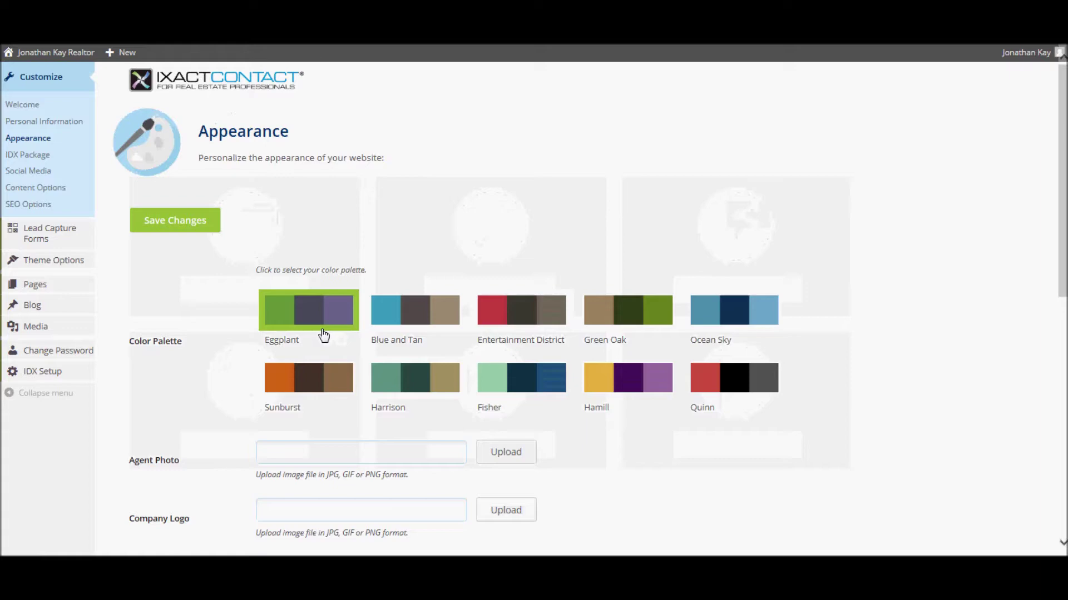
pyautogui.scroll(-10, 553, 280)
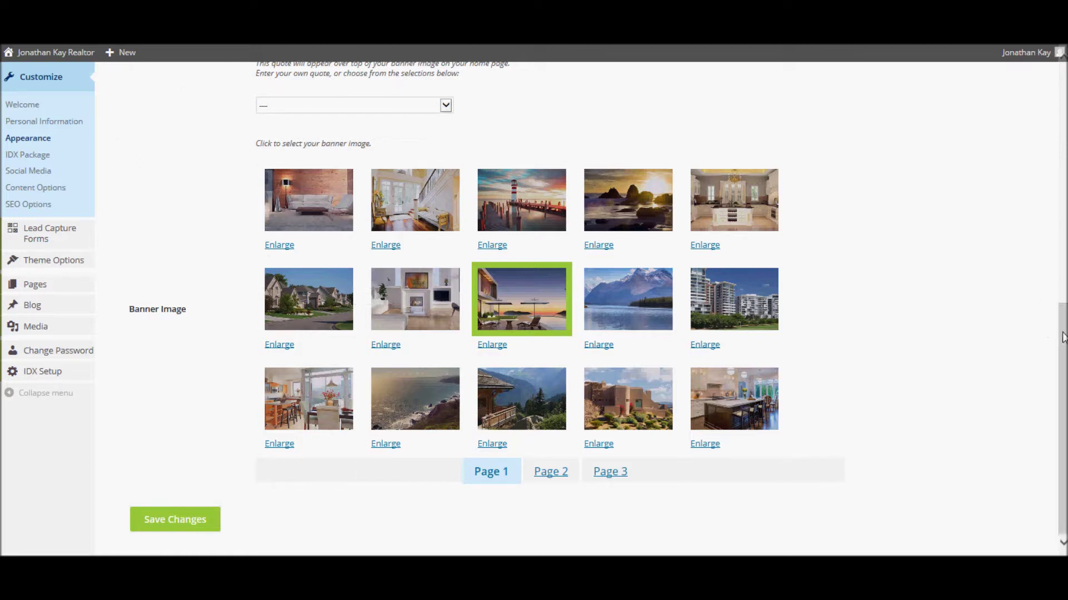
pyautogui.moveTo(1063, 337); pyautogui.dragTo(1064, 148)
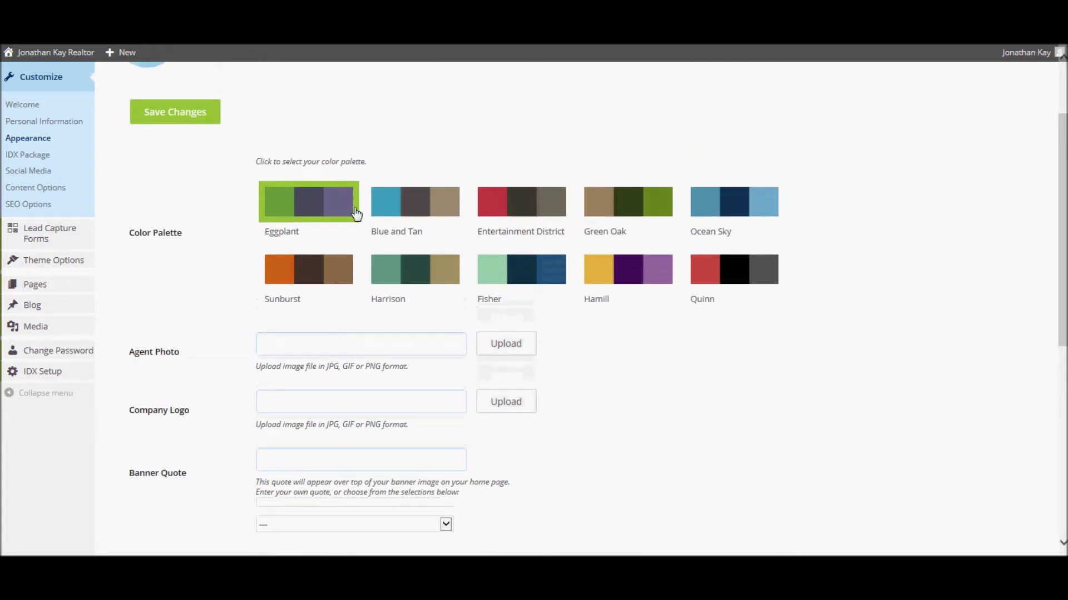
pyautogui.click(428, 212)
pyautogui.click(525, 207)
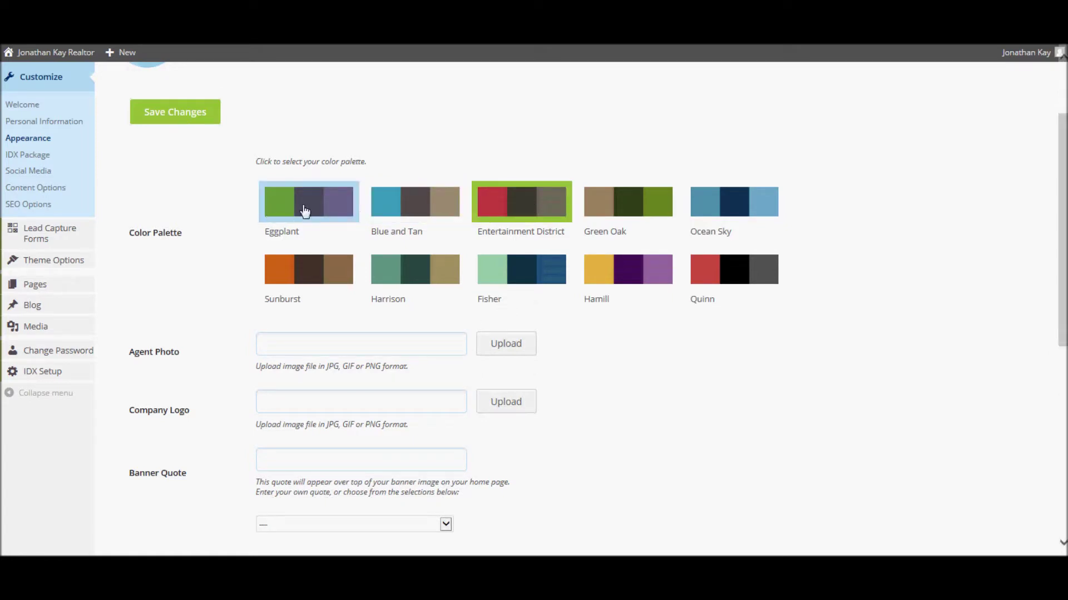
pyautogui.click(305, 213)
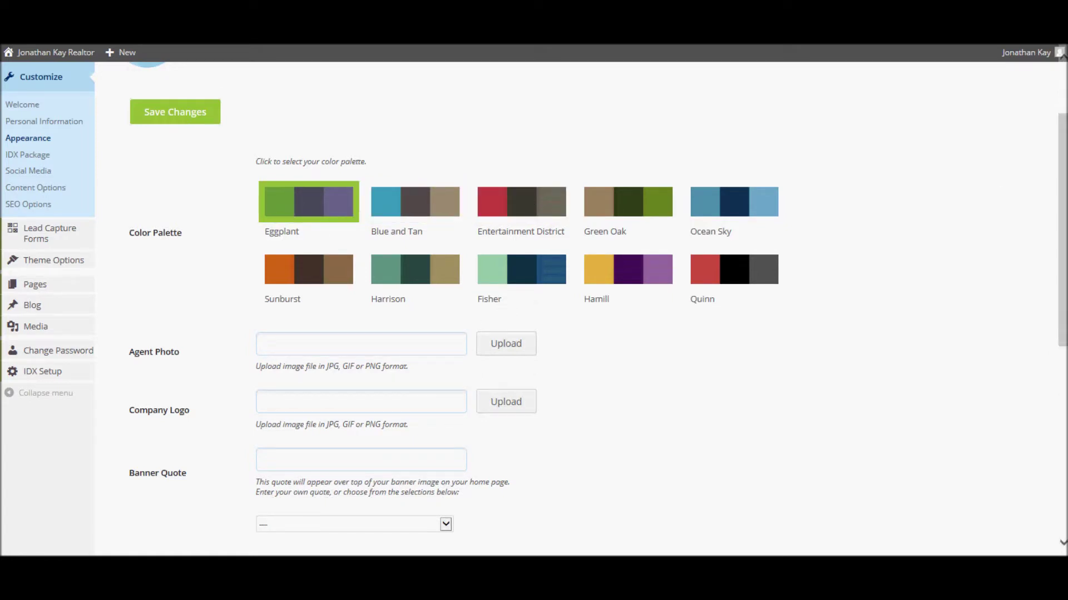
pyautogui.scroll(-7, 690, 373)
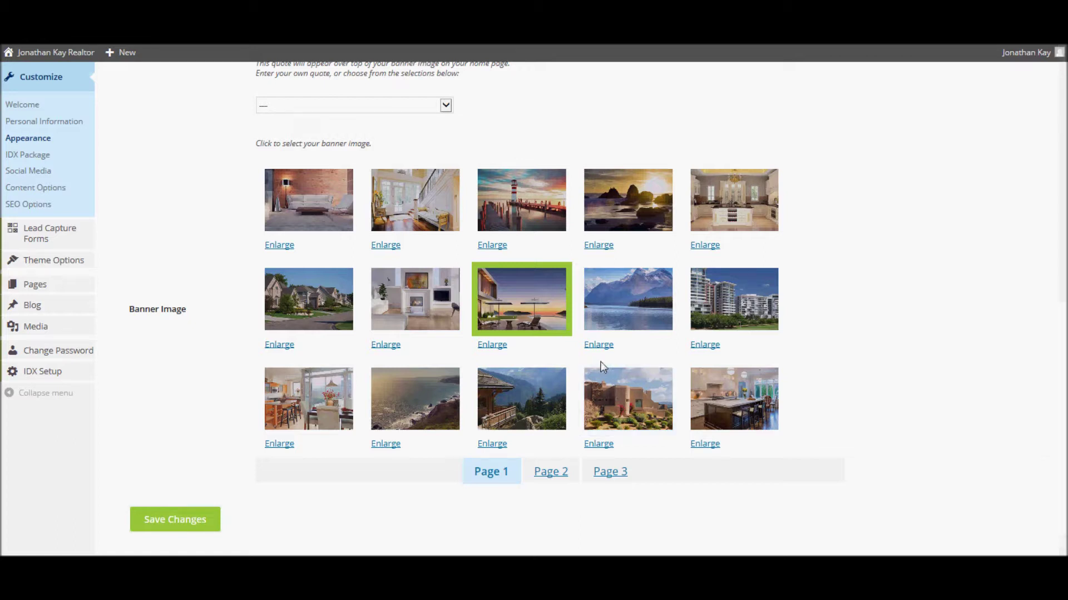
# Preview the mountain lake image on page 2 of the banner images, then close the preview.
pyautogui.click(551, 473)
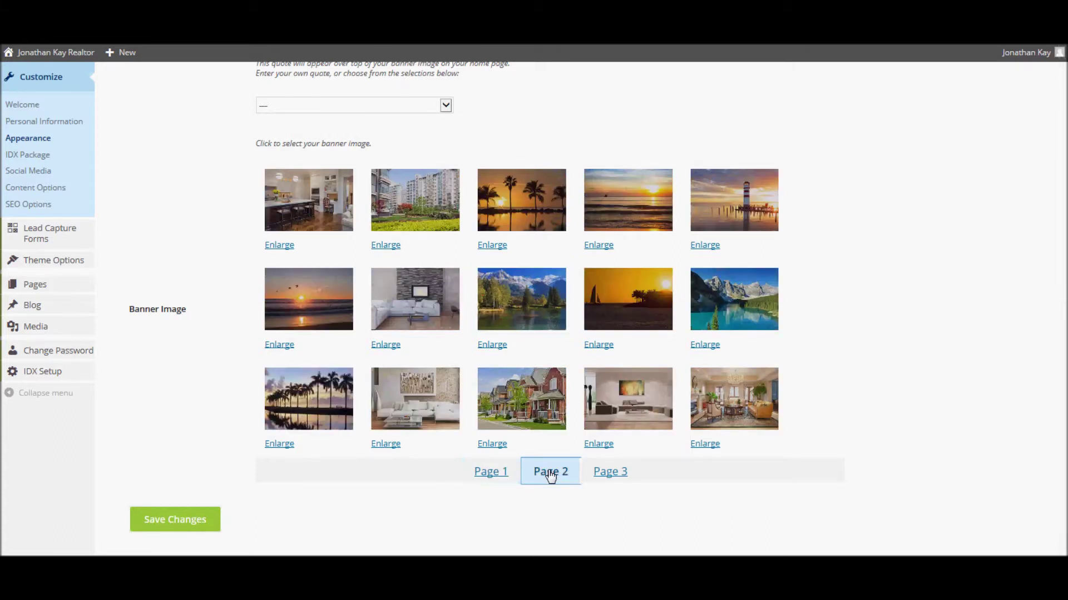
pyautogui.click(492, 345)
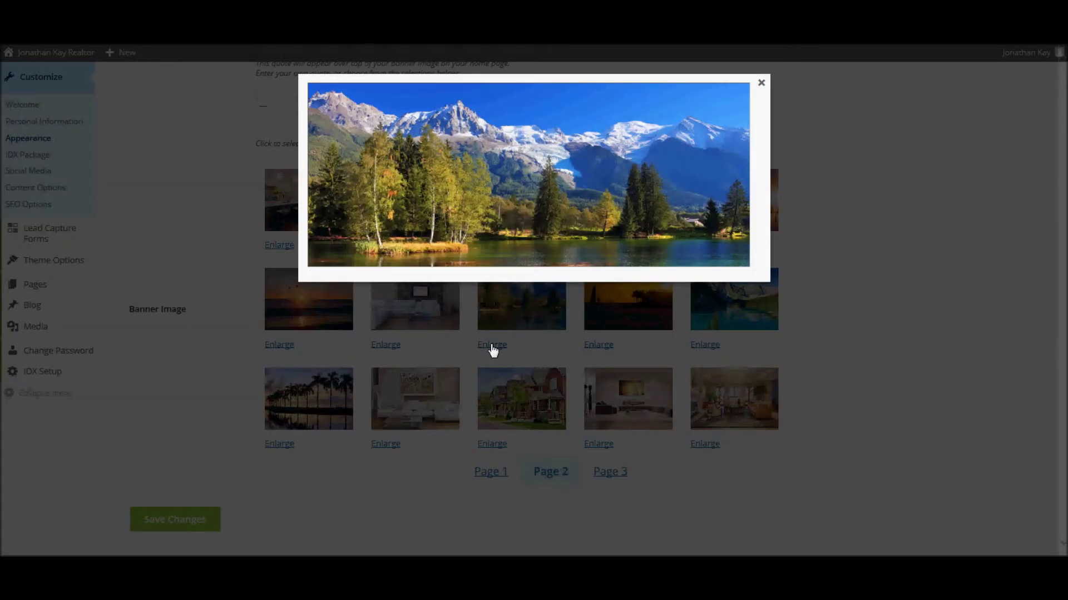
pyautogui.click(761, 84)
pyautogui.scroll(6, 1062, 367)
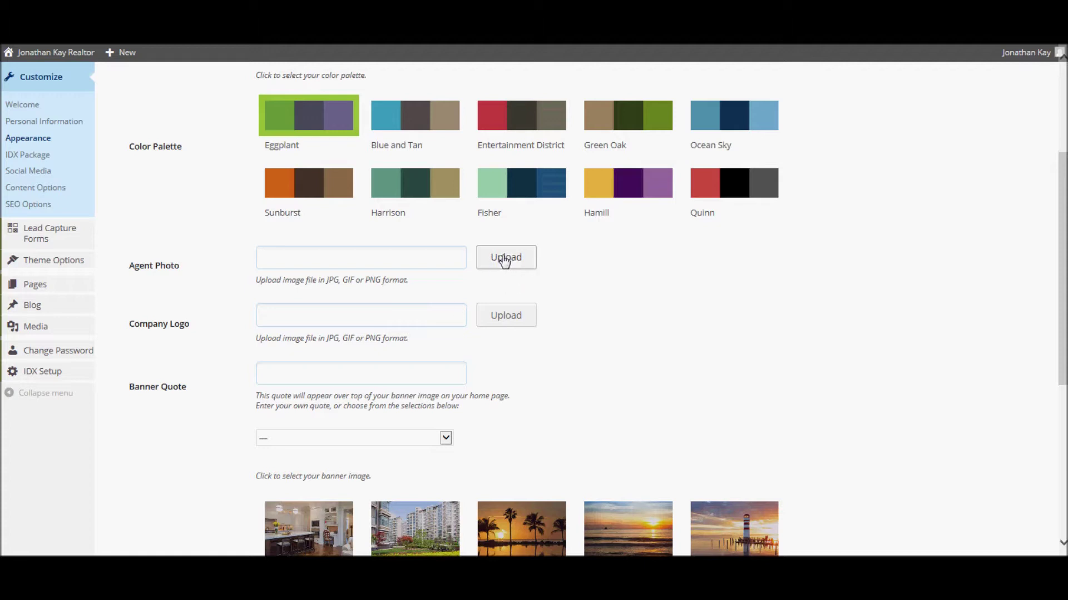
# Set the man's portrait photo as the Agent Photo.
pyautogui.click(504, 260)
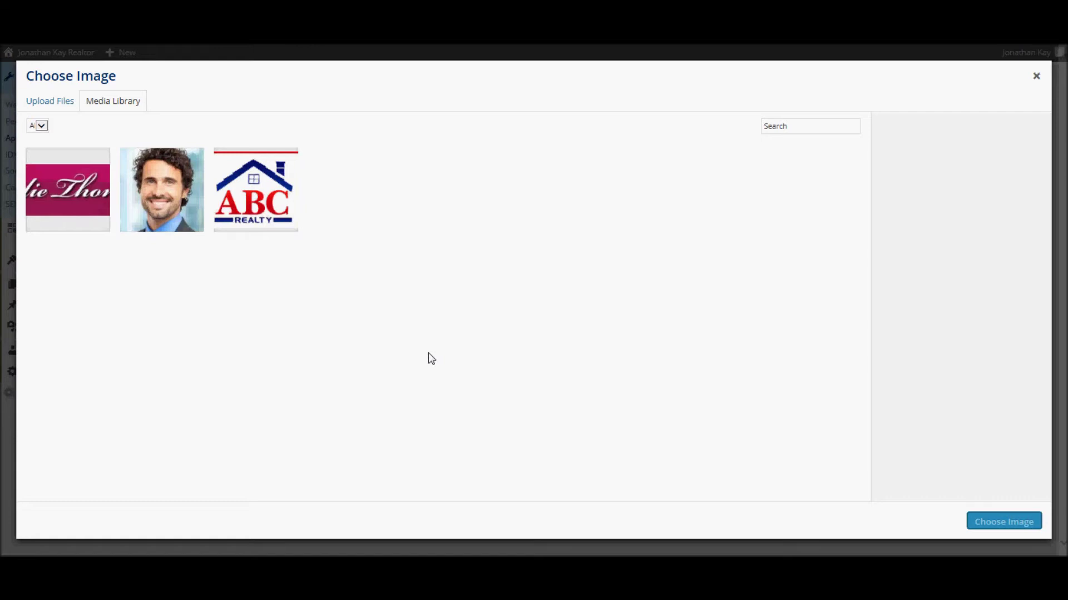
pyautogui.click(166, 202)
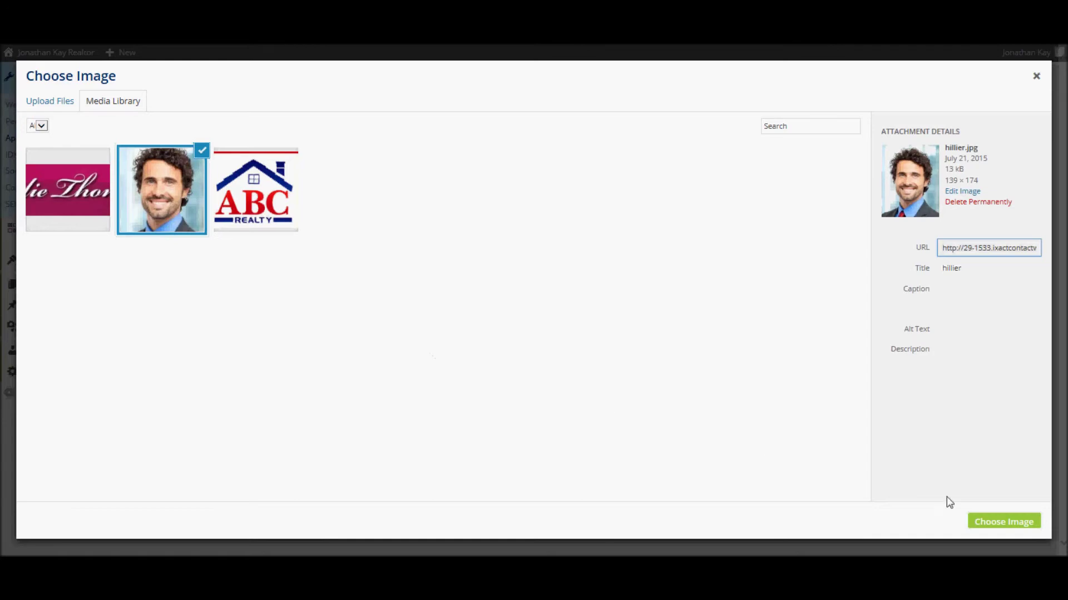
pyautogui.click(1004, 523)
# Set the ABC Realty logo image as the Company Logo.
pyautogui.click(528, 433)
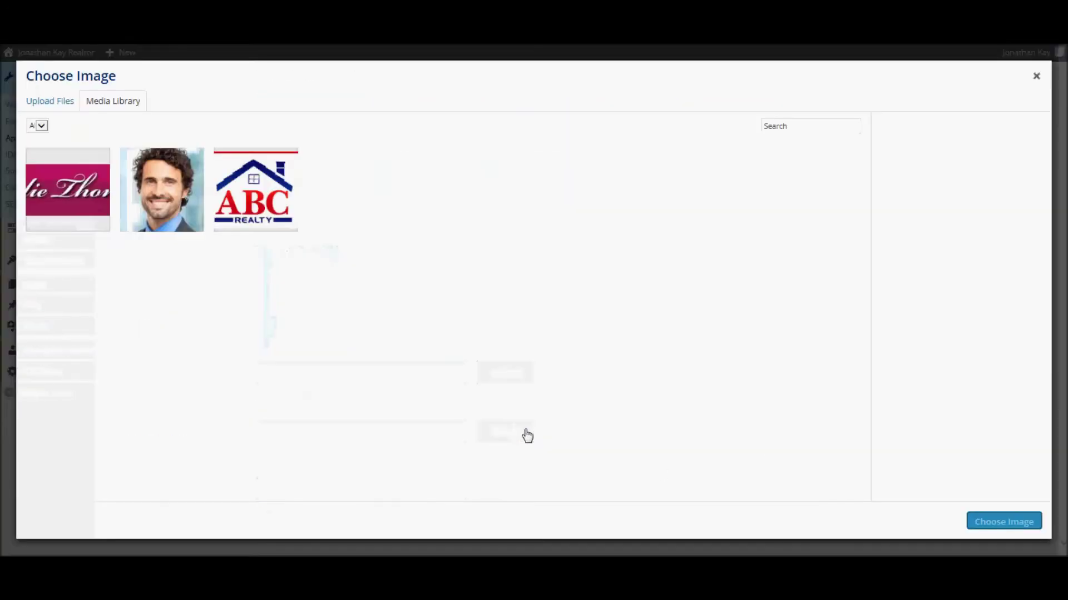
pyautogui.click(263, 219)
pyautogui.click(1004, 523)
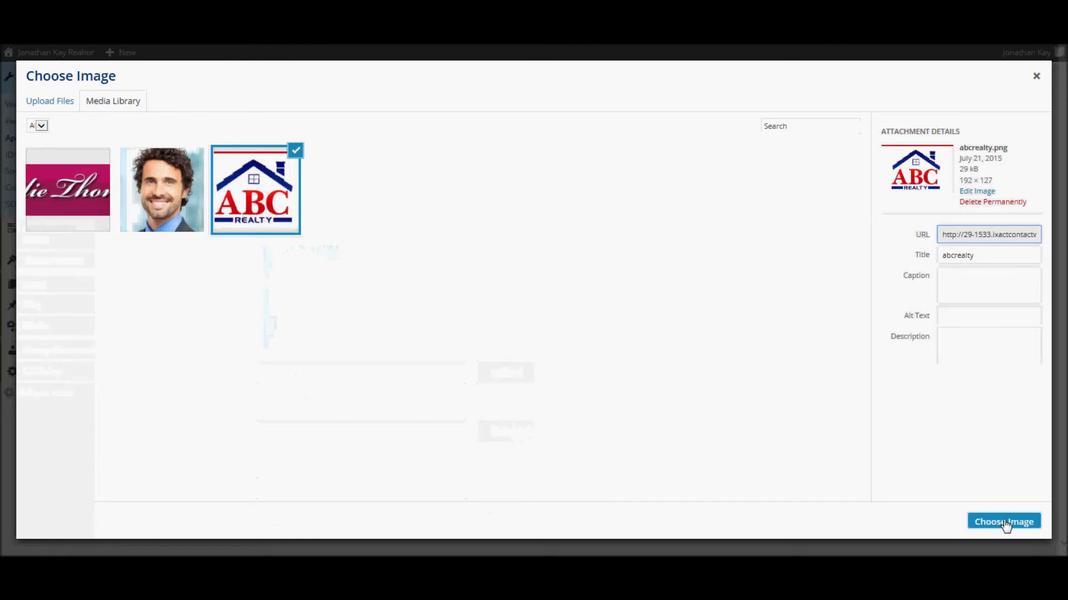
# Choose 'Making Your Real Estate Dreams Come True' from the suggested banner quotes.
pyautogui.scroll(-3, 990, 500)
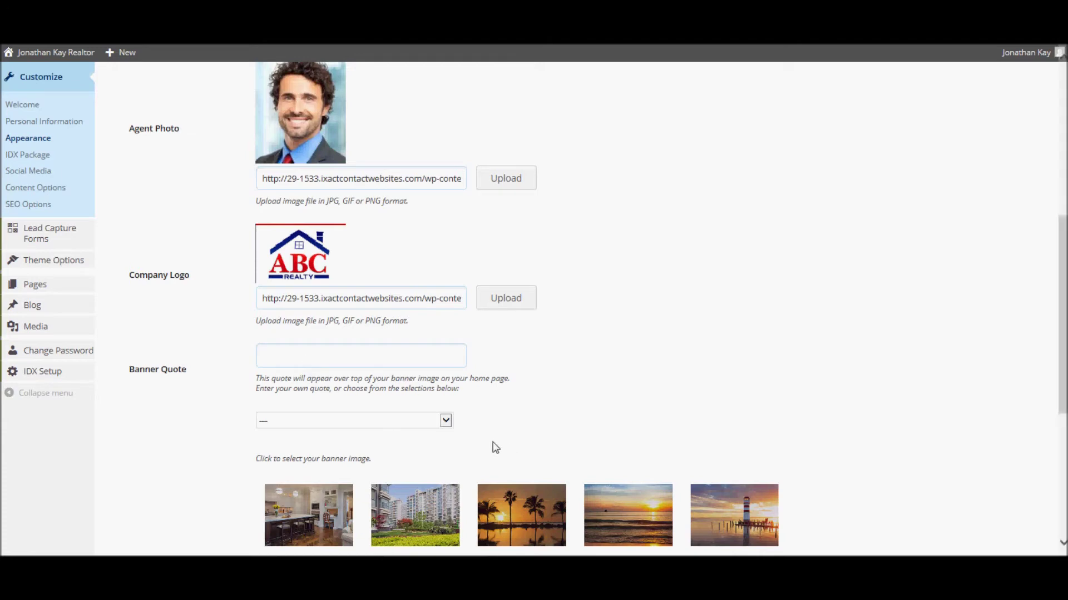
pyautogui.click(446, 422)
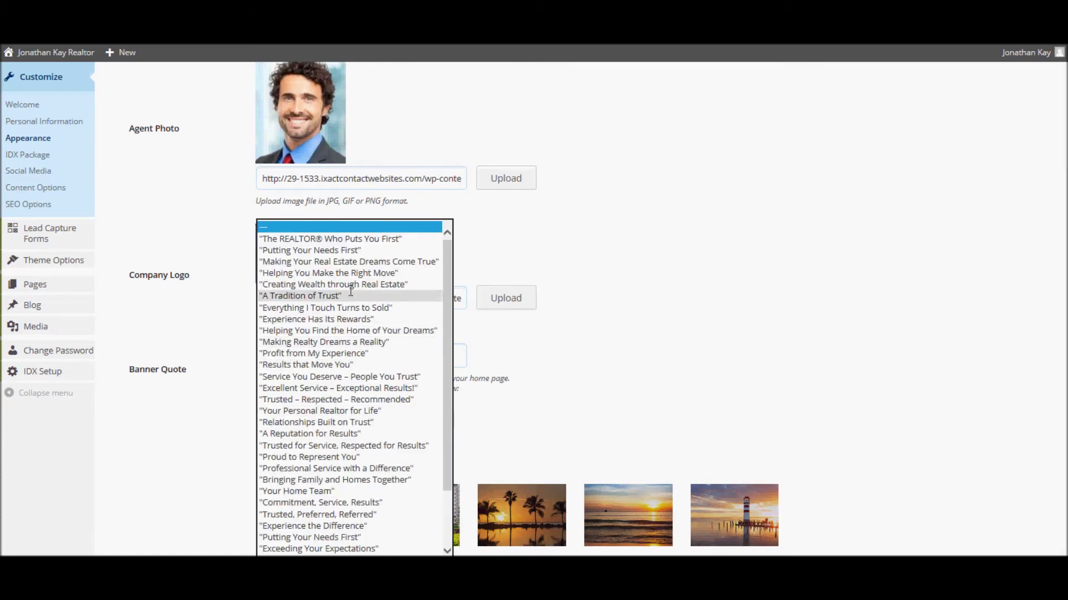
pyautogui.click(356, 262)
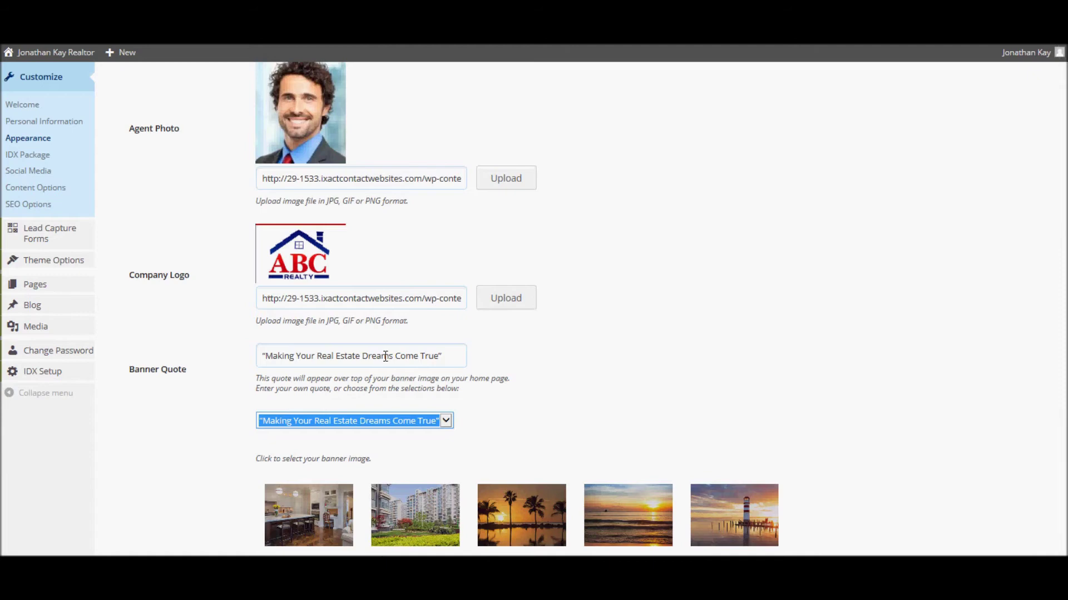
pyautogui.scroll(-5, 420, 522)
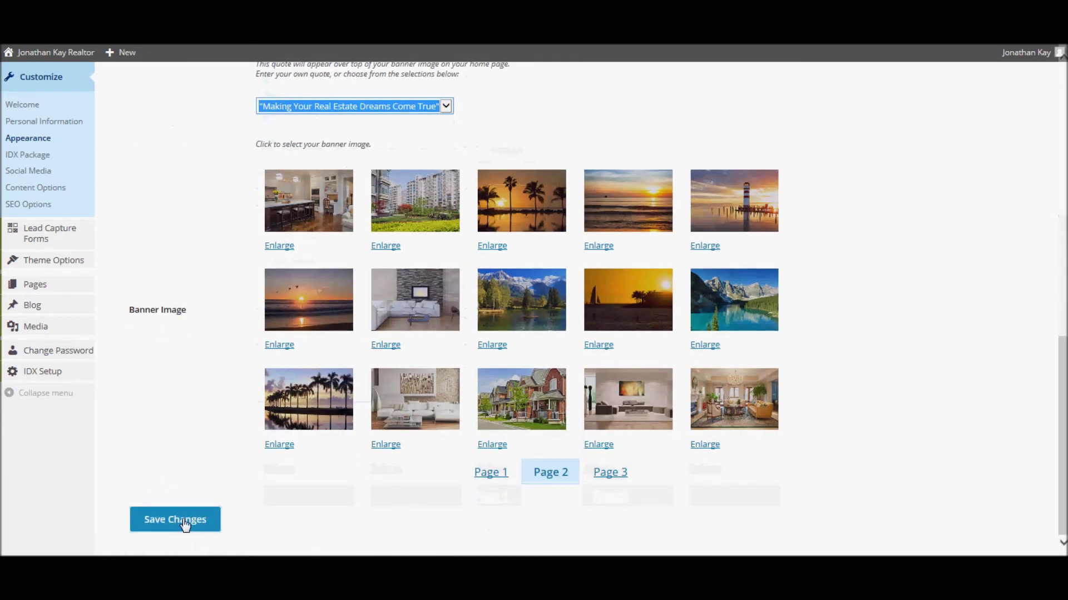
# Save the Appearance settings changes and head to the live site from the admin bar.
pyautogui.click(185, 523)
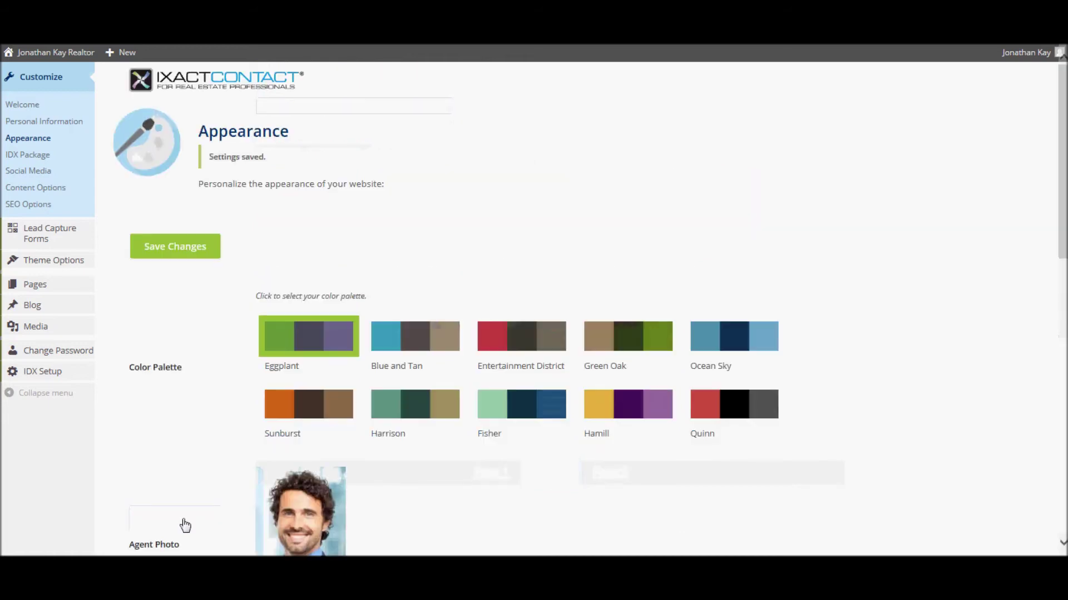
pyautogui.moveTo(56, 58)
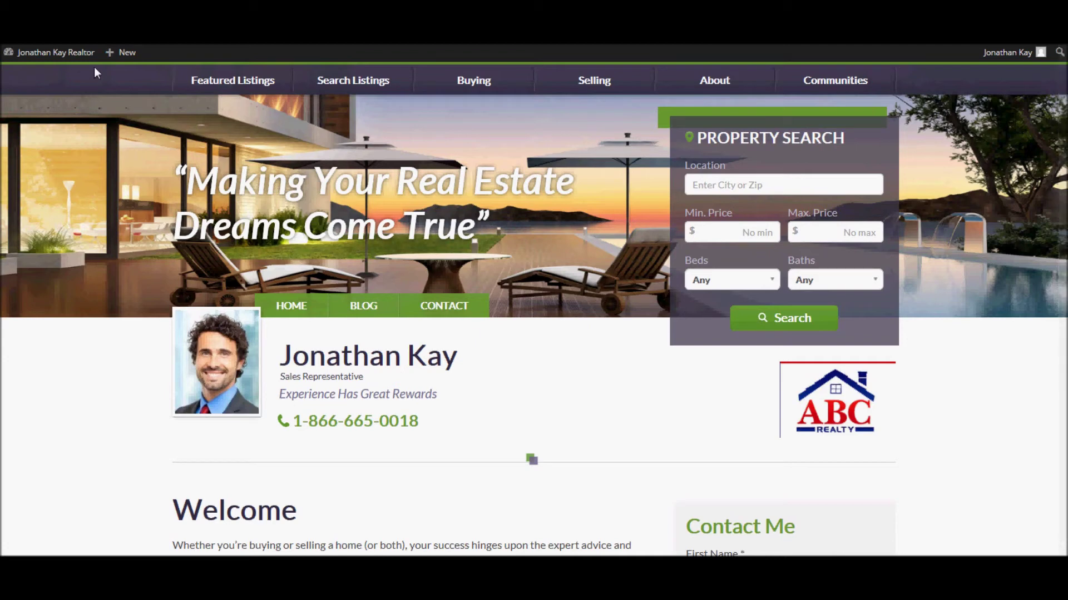
# Open Theme Options > Themes, listing Sargasso as active plus Bismark, Caspian and Lincoln.
pyautogui.moveTo(35, 58)
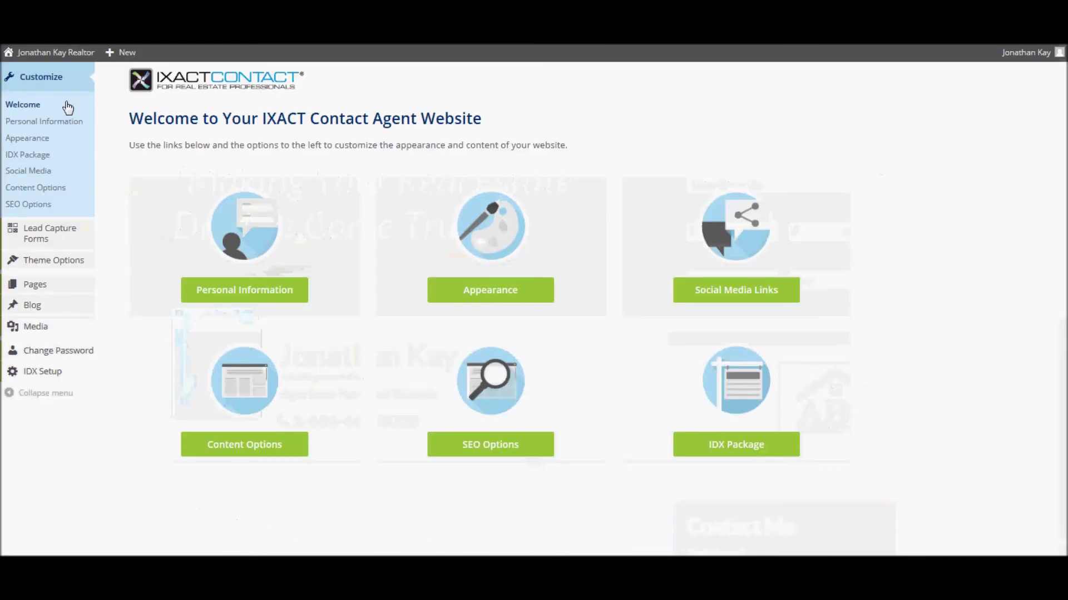
pyautogui.moveTo(44, 267)
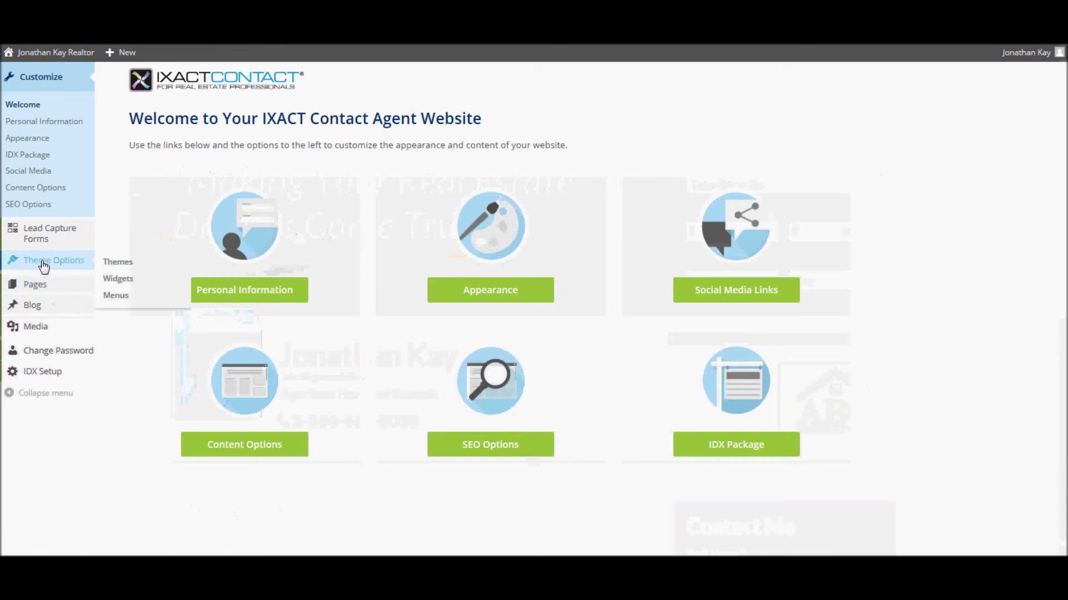
pyautogui.click(44, 268)
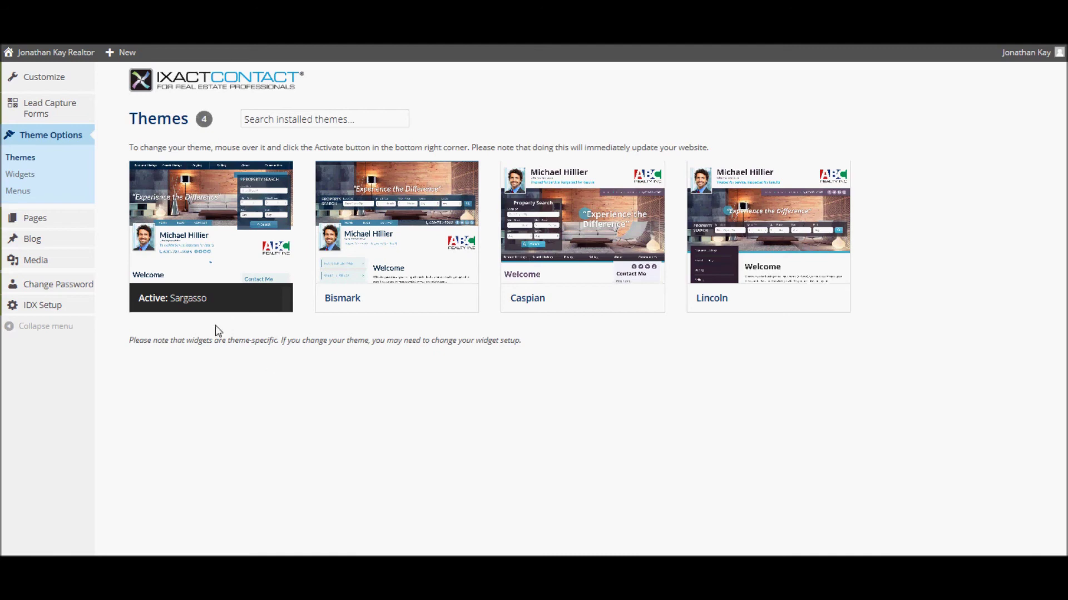
pyautogui.moveTo(201, 312)
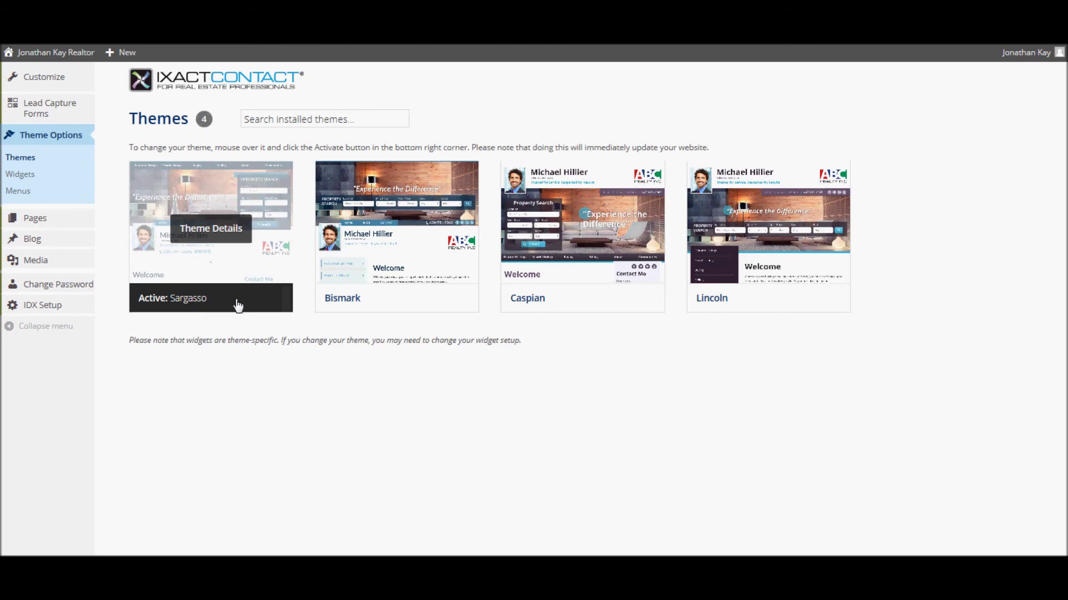
pyautogui.moveTo(369, 269)
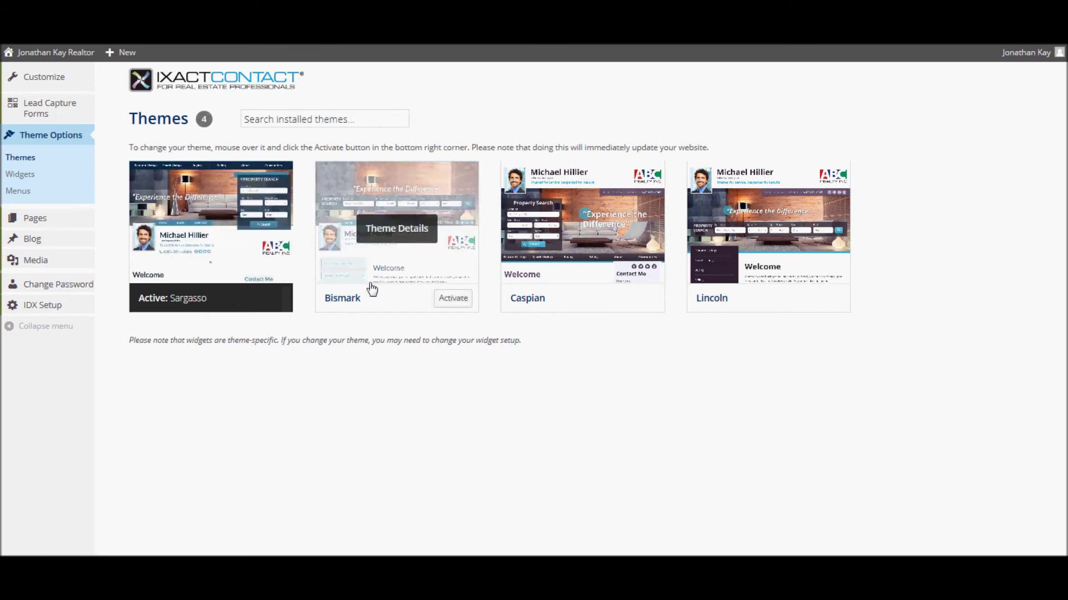
# Show the Bismark theme details: version 1.0.0, a child theme of IXACT Framework.
pyautogui.click(394, 233)
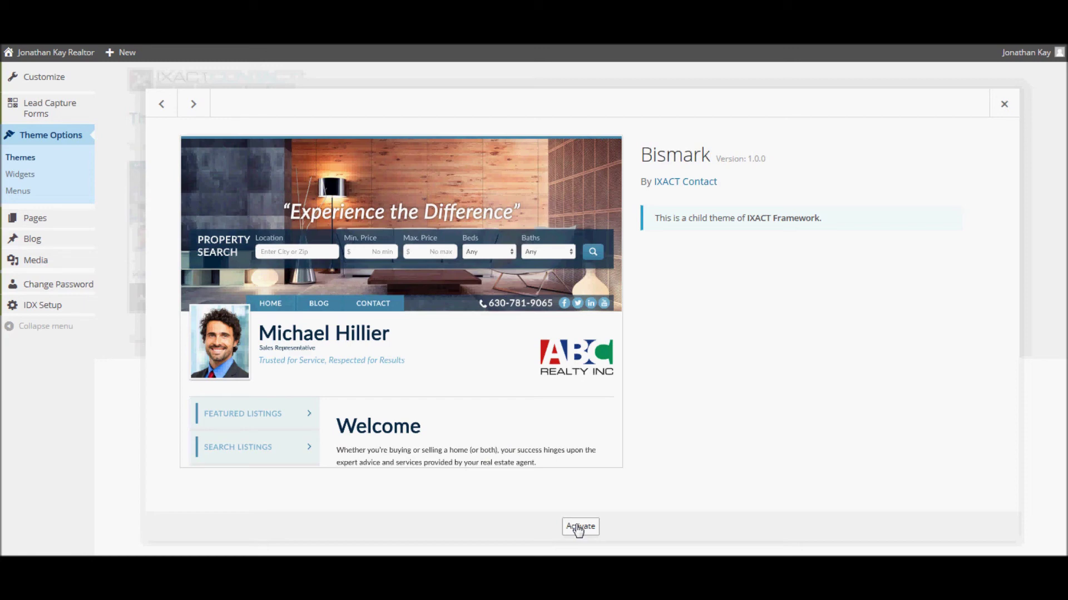
# Close the Bismark details overlay to return to the Themes list.
pyautogui.click(1005, 106)
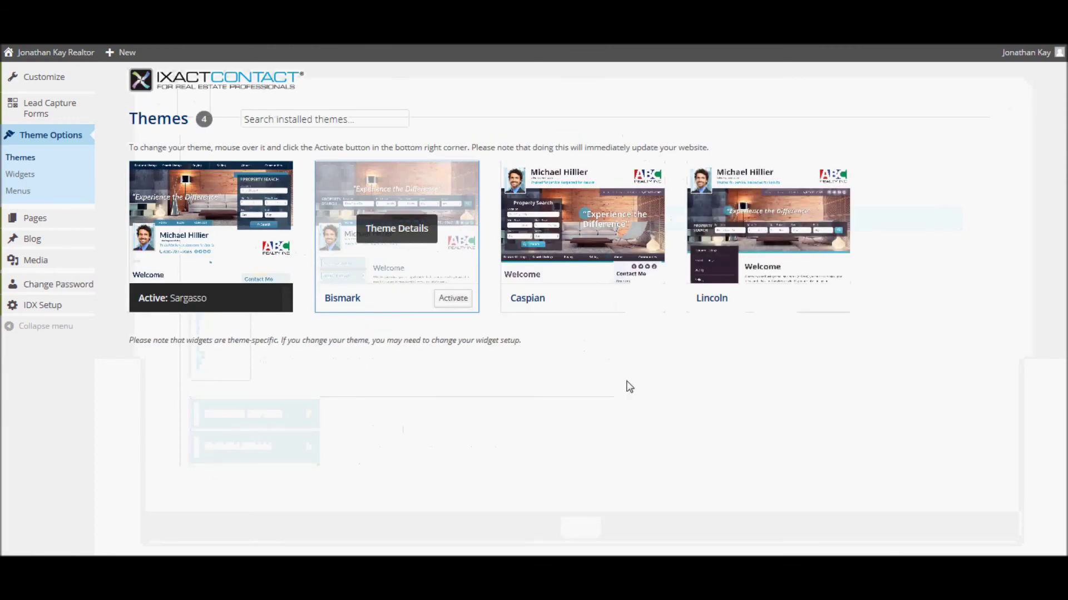